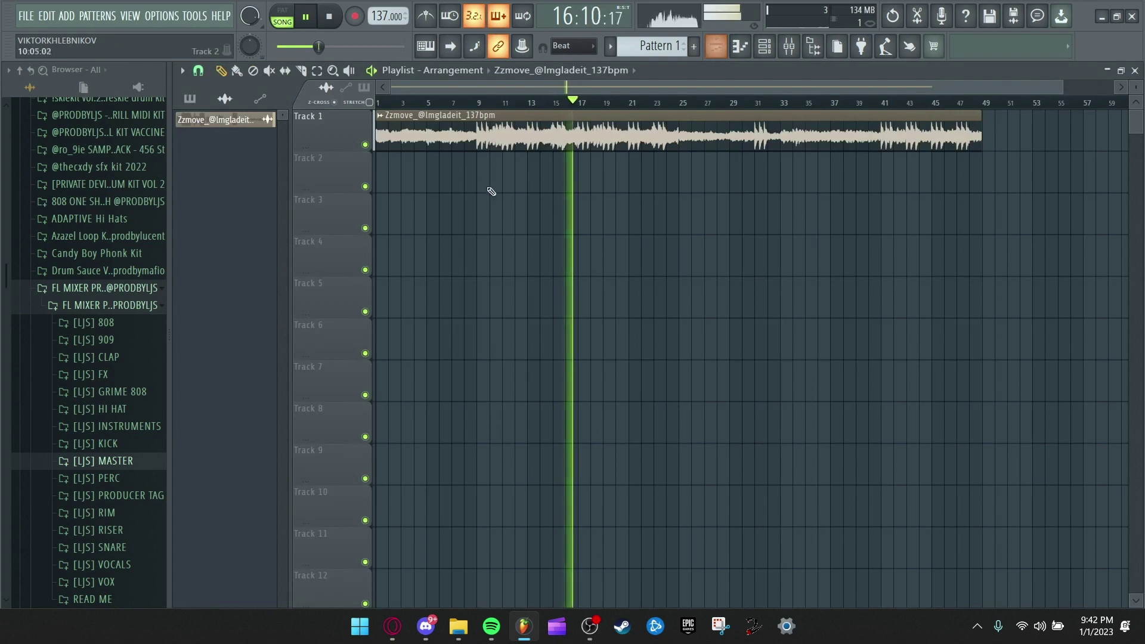
Select bars 1 to 8 on the playlist timeline, covering the start of the audio clip and the Pattern 1 clip
{"action": "left_click", "coordinate": [88, 293]}
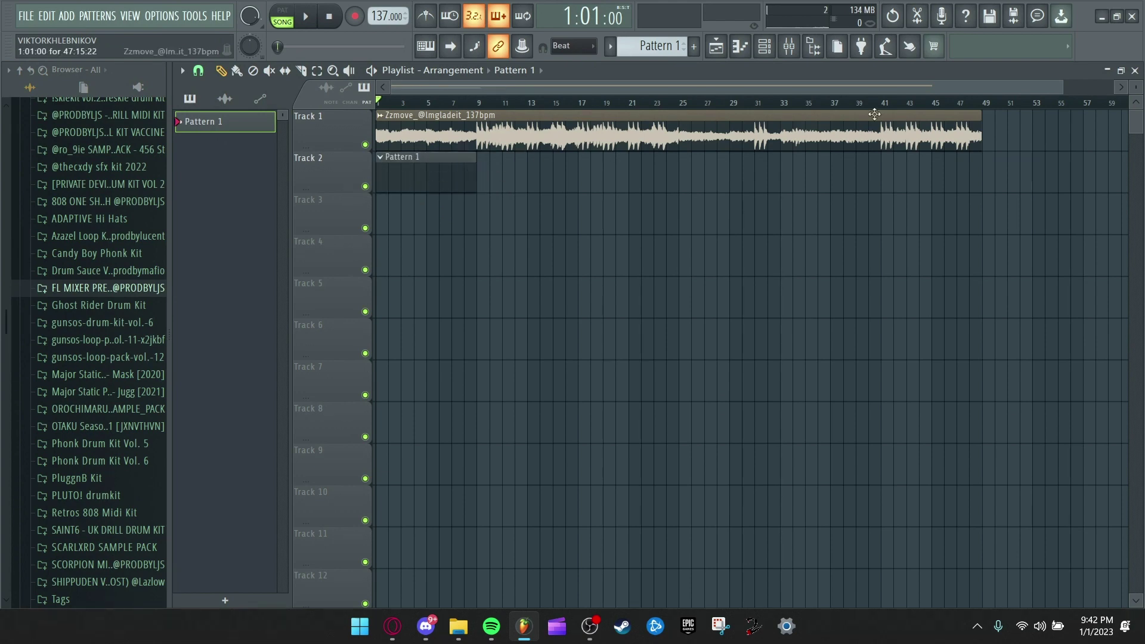
{"action": "left_click_drag", "start_coordinate": [1061, 84], "coordinate": [646, 84]}
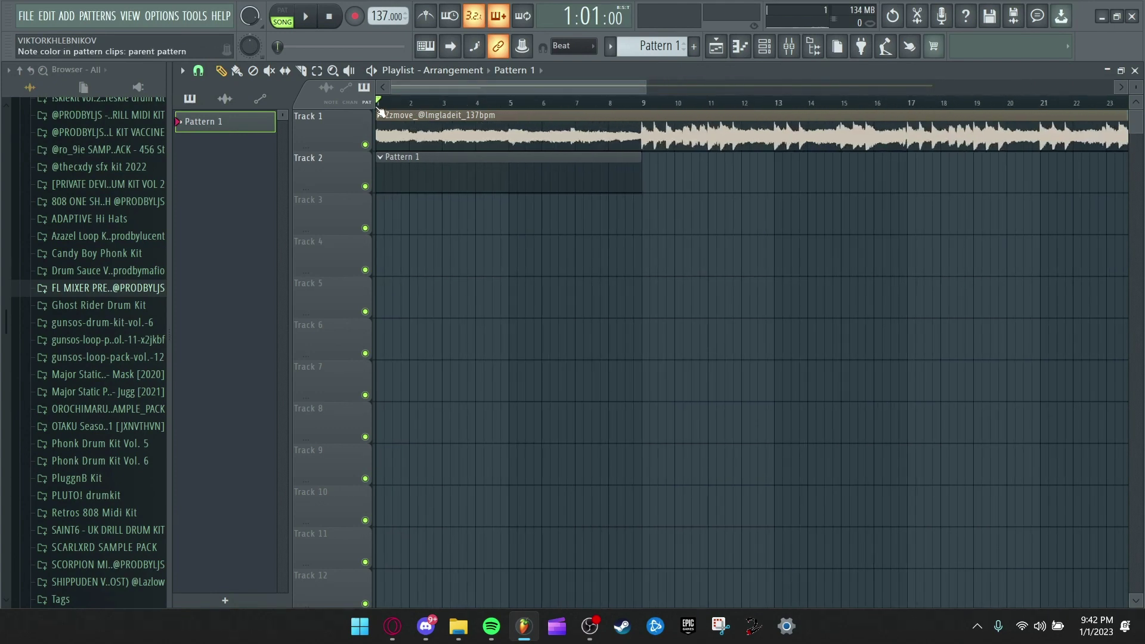
{"action": "left_click_drag", "start_coordinate": [379, 111], "coordinate": [627, 136]}
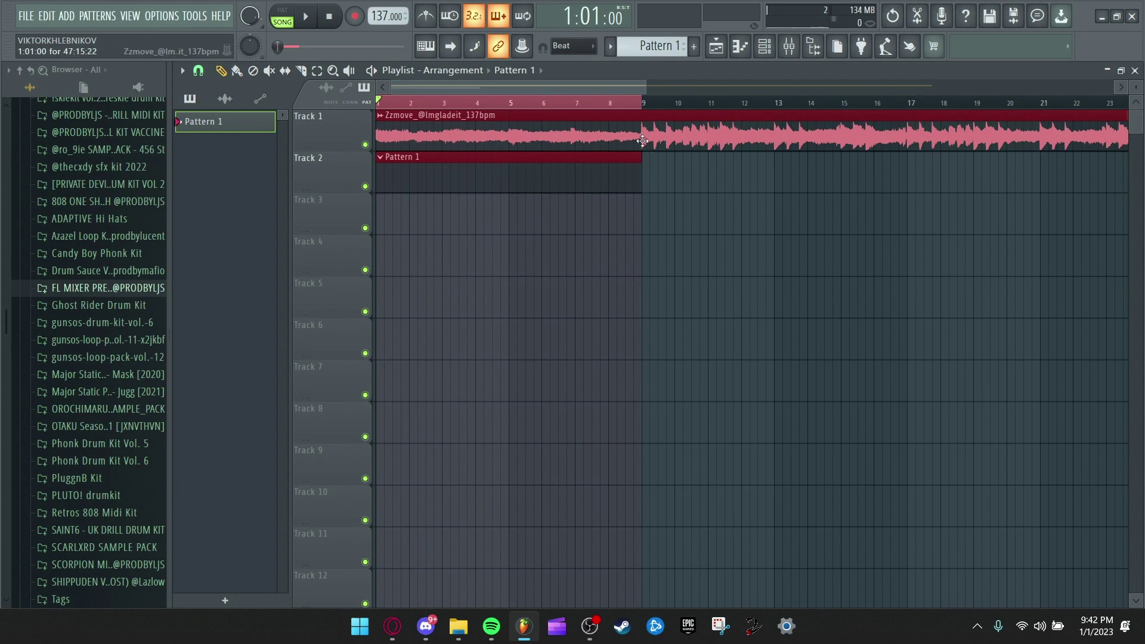
Add the esco clap sample from the claps folder of the !skiekit vol.2 drum kit as a channel in the channel rack
{"action": "left_click", "coordinate": [769, 51]}
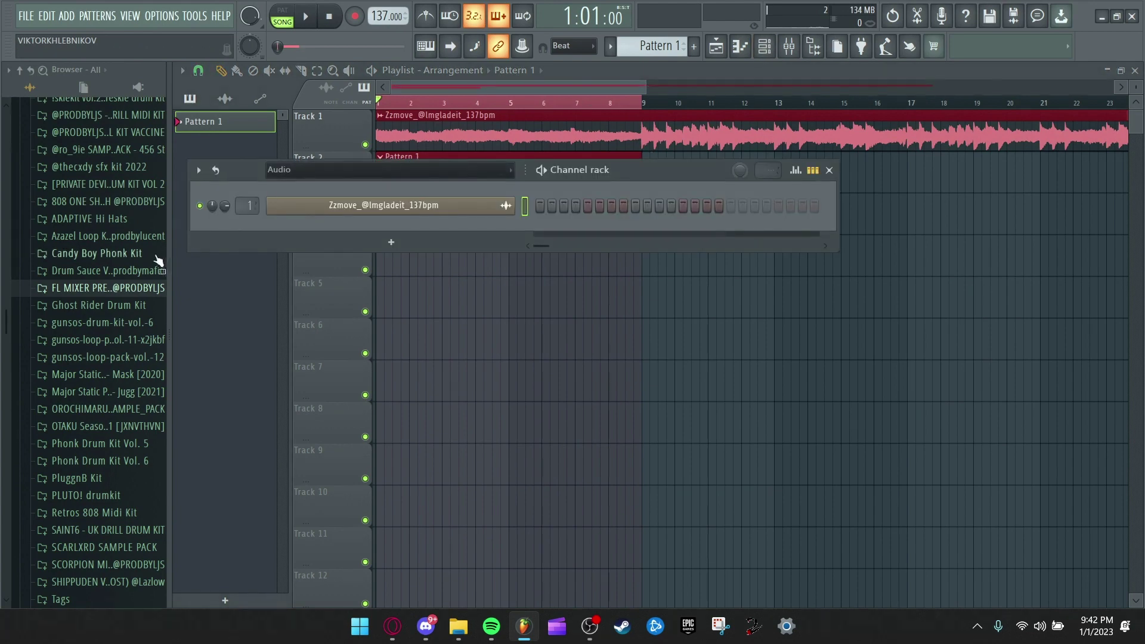
{"action": "scroll", "coordinate": [122, 275], "scroll_direction": "up", "scroll_amount": 3}
{"action": "left_click", "coordinate": [95, 233]}
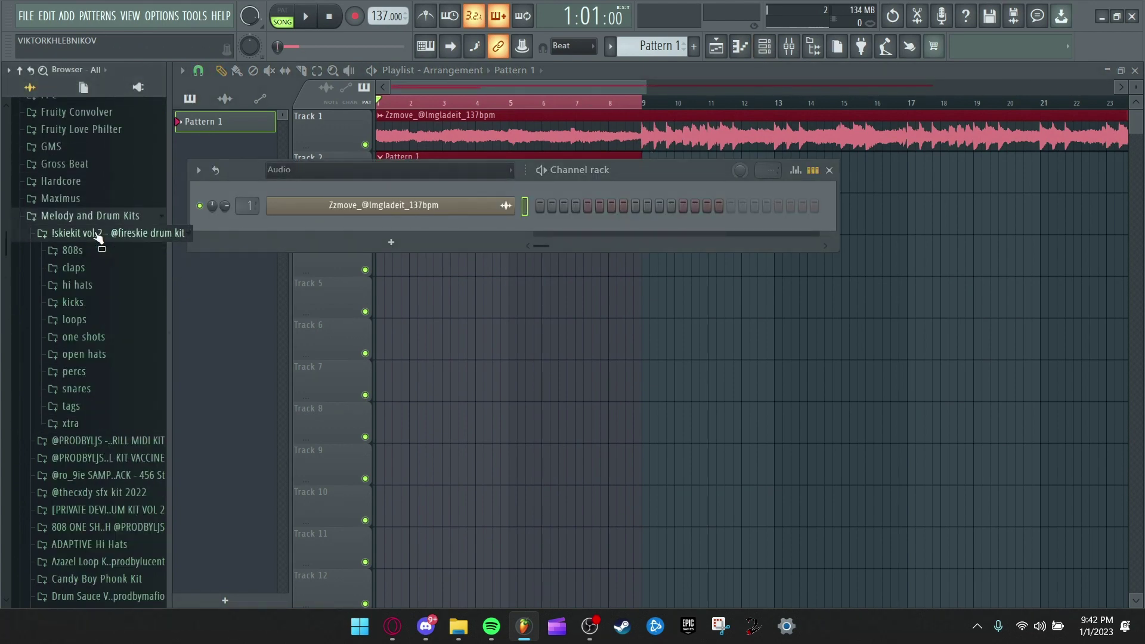
{"action": "left_click", "coordinate": [74, 267]}
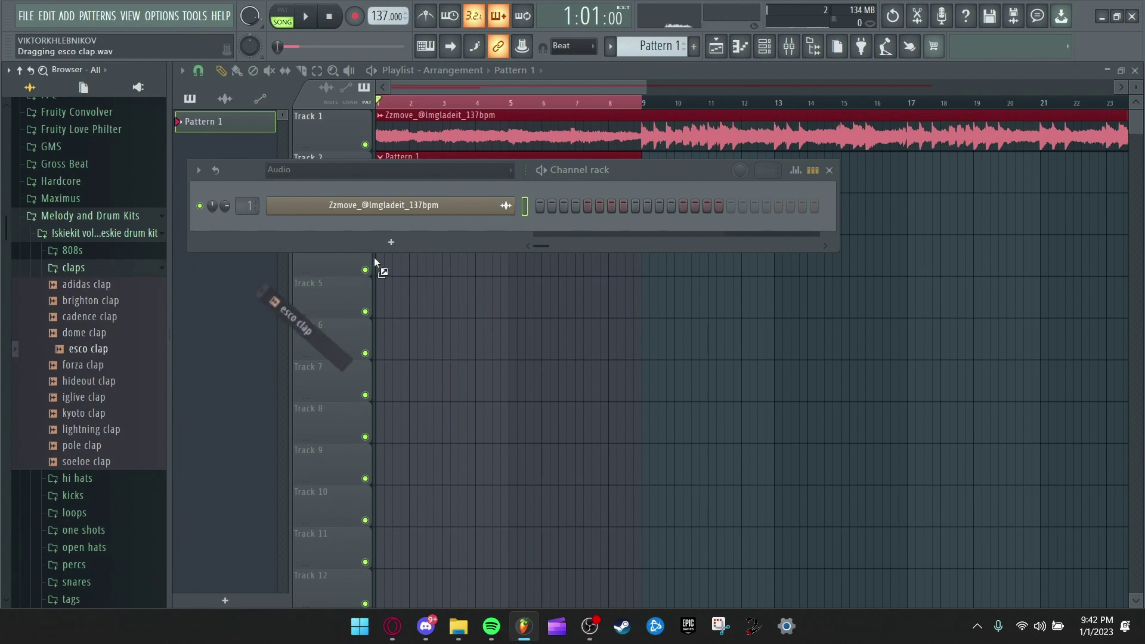
{"action": "left_click_drag", "start_coordinate": [374, 258], "coordinate": [393, 237]}
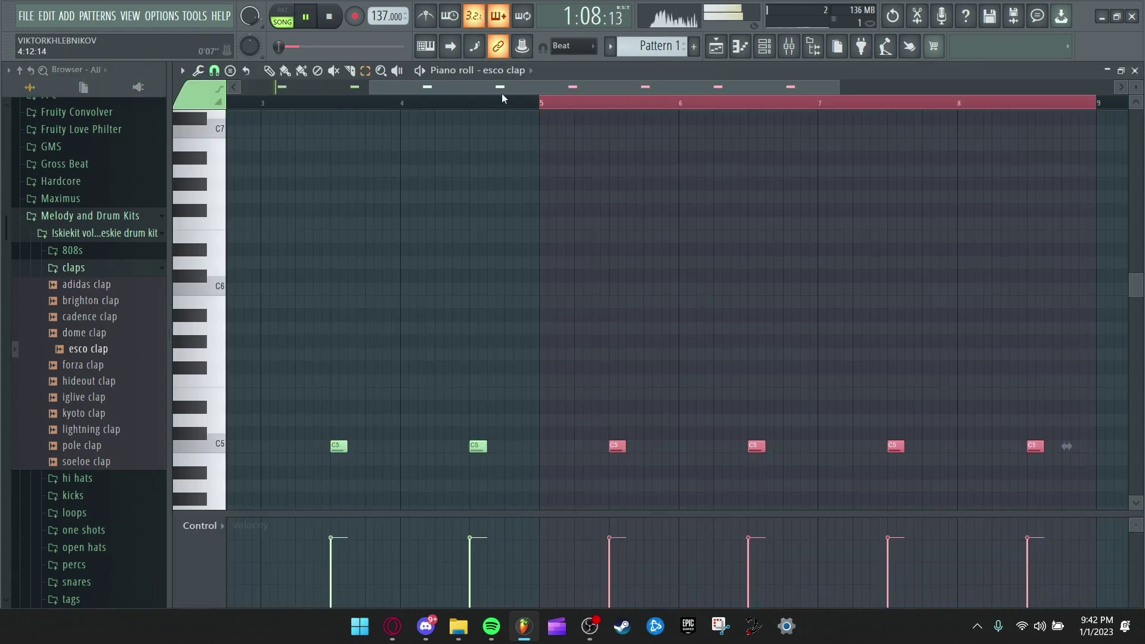
Audition samples in the kit's hi hats folder and add the glox hi hat as a channel below the esco clap
{"action": "left_click", "coordinate": [764, 47]}
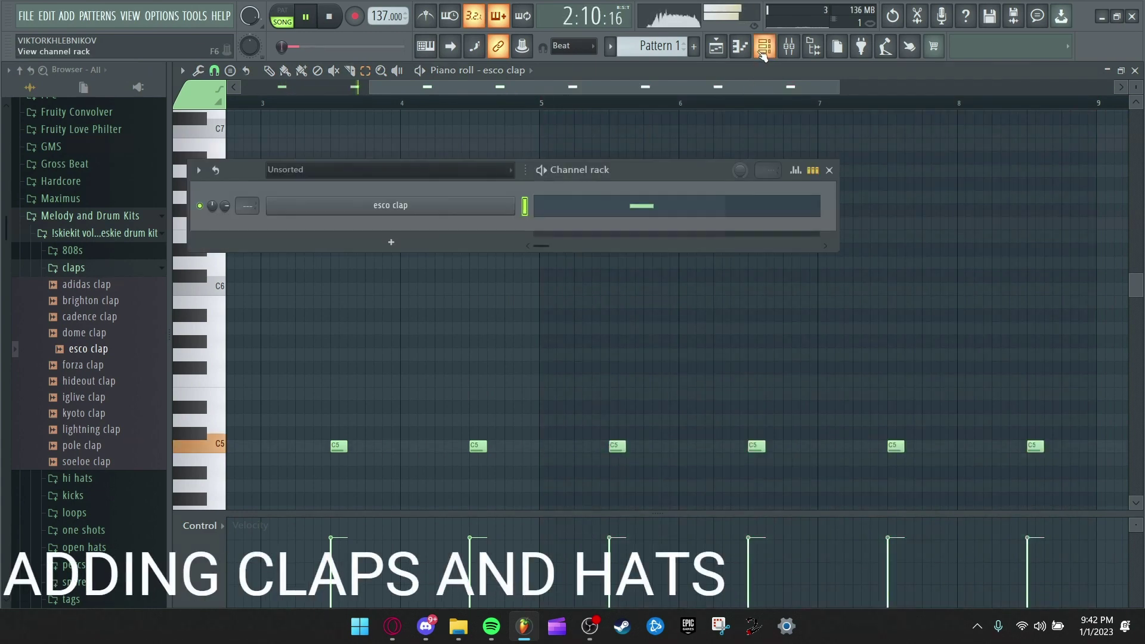
{"action": "left_click", "coordinate": [112, 270]}
{"action": "left_click", "coordinate": [108, 288]}
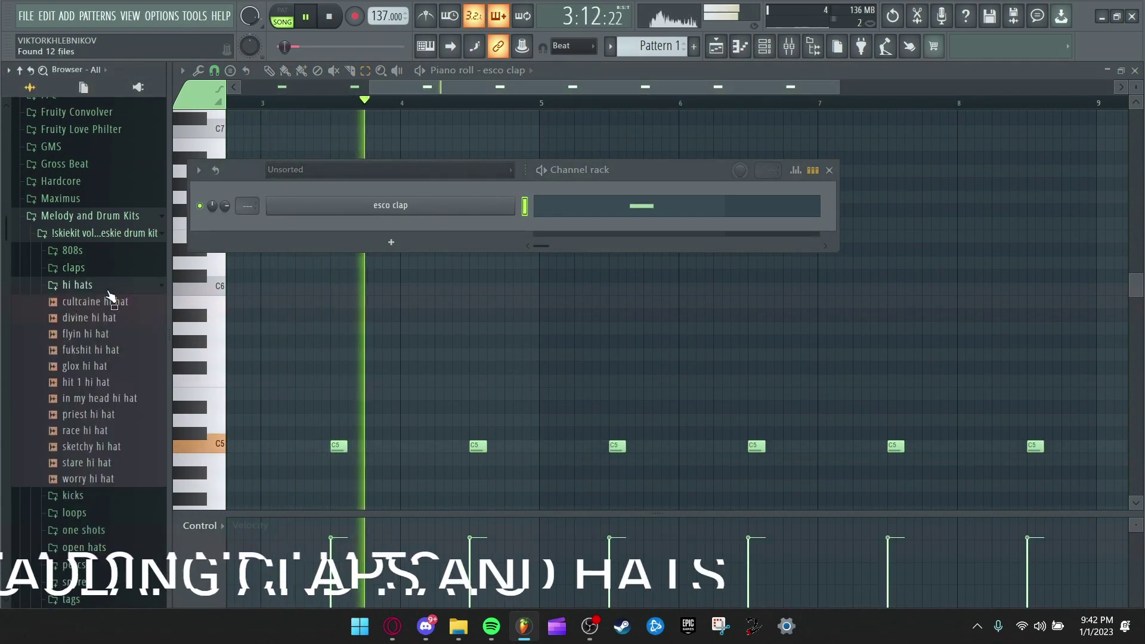
{"action": "left_click", "coordinate": [98, 351]}
{"action": "left_click", "coordinate": [95, 369]}
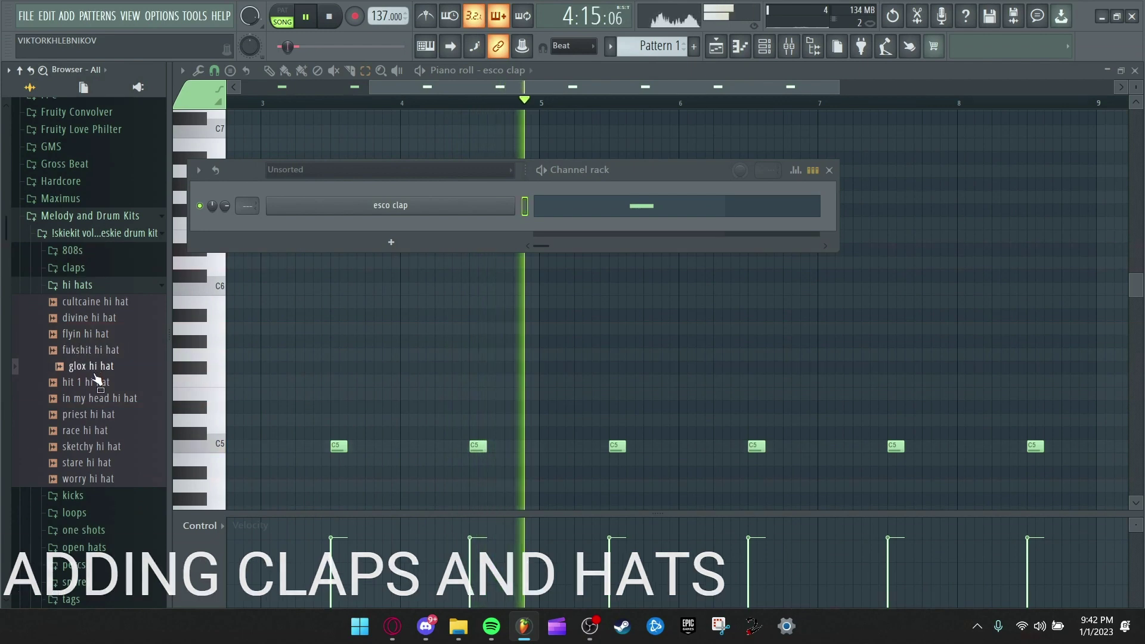
{"action": "left_click_drag", "start_coordinate": [95, 378], "coordinate": [400, 231]}
Set the glox hi hat's time-stretching time to (none) in its sampler settings
{"action": "left_click", "coordinate": [399, 230]}
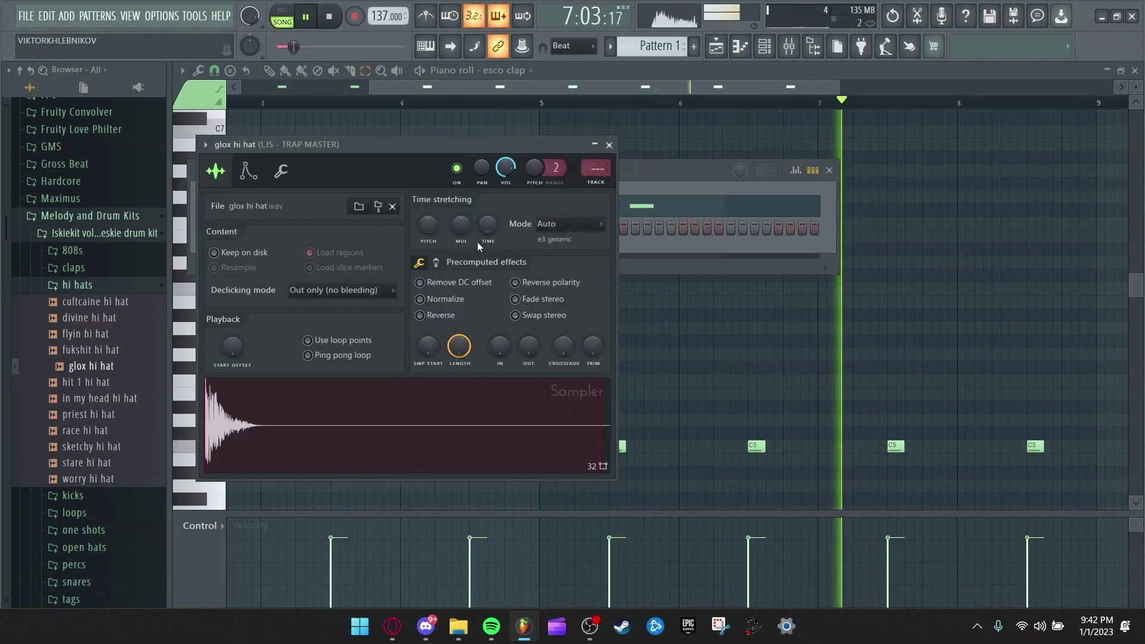
{"action": "right_click", "coordinate": [486, 226]}
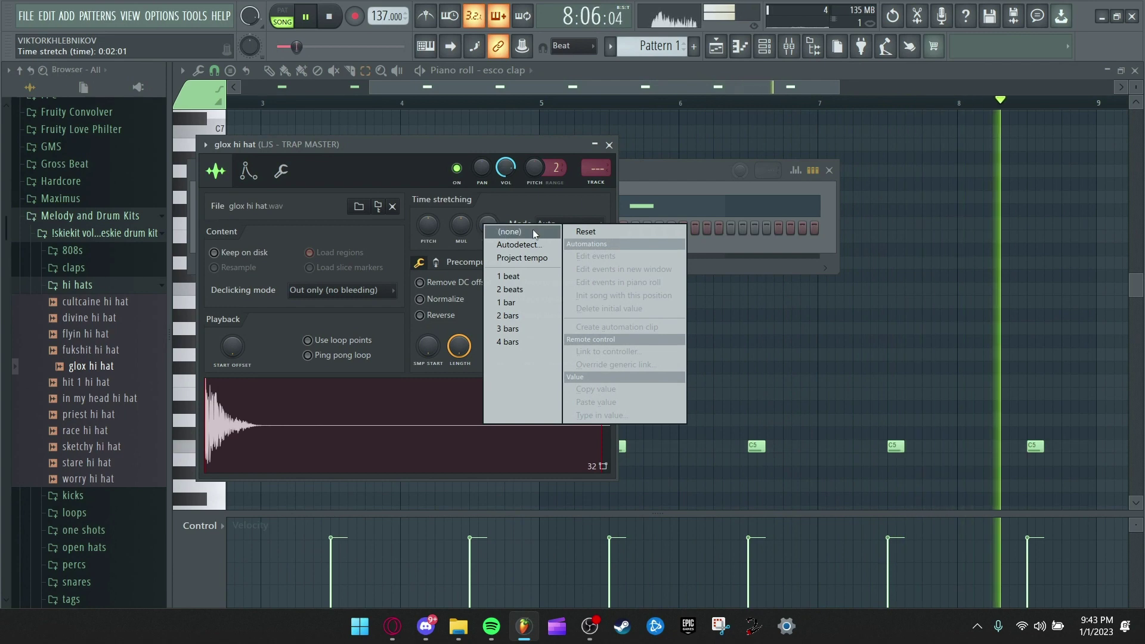
{"action": "left_click", "coordinate": [533, 232]}
{"action": "left_click", "coordinate": [610, 145]}
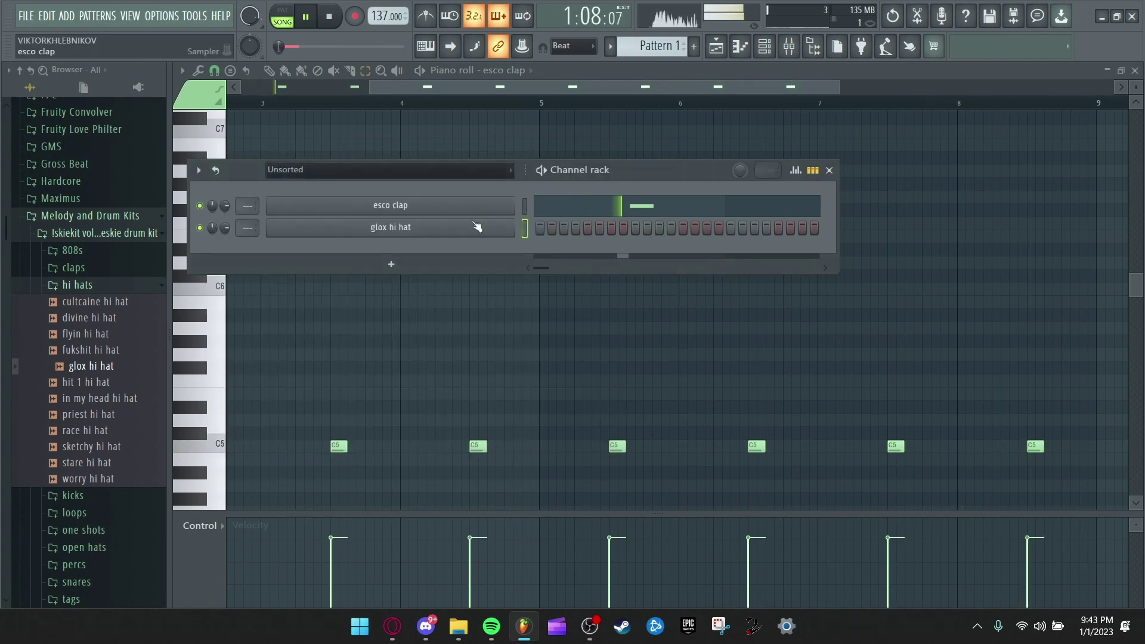
Fill the glox hi hat channel on each 2 steps and open its notes in the piano roll
{"action": "left_click", "coordinate": [93, 285]}
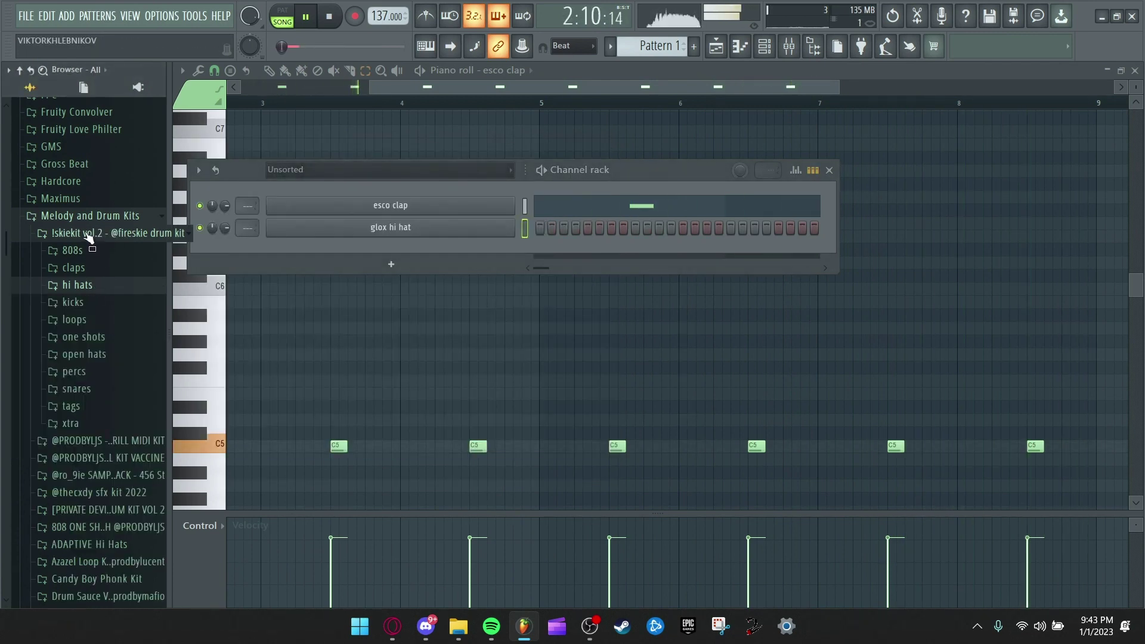
{"action": "right_click", "coordinate": [330, 232]}
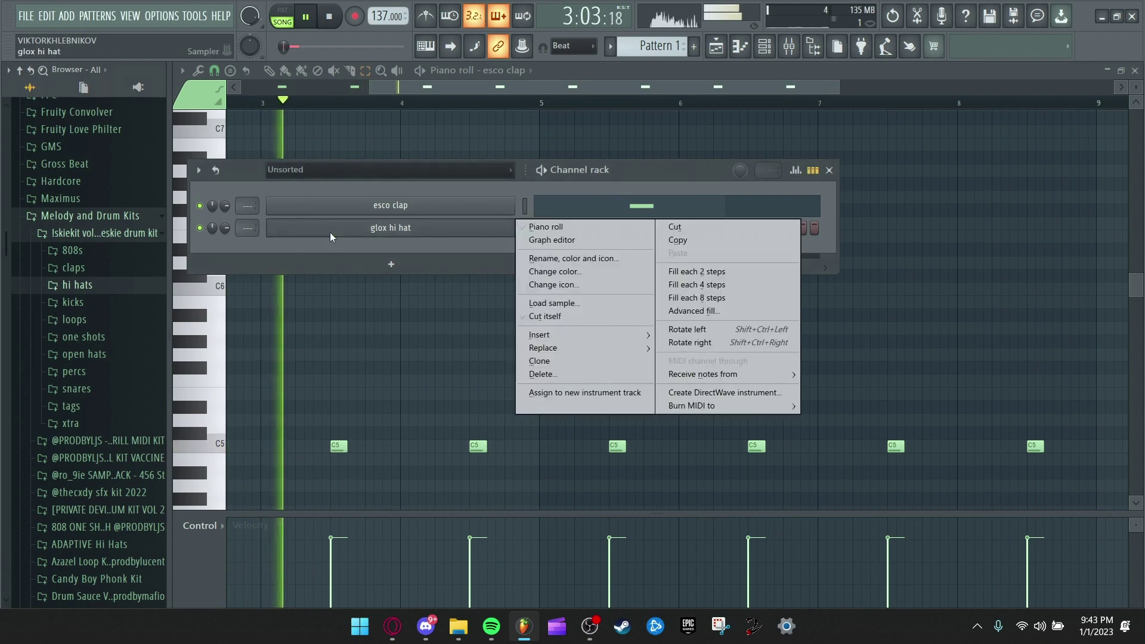
{"action": "left_click", "coordinate": [729, 272]}
{"action": "right_click", "coordinate": [500, 236]}
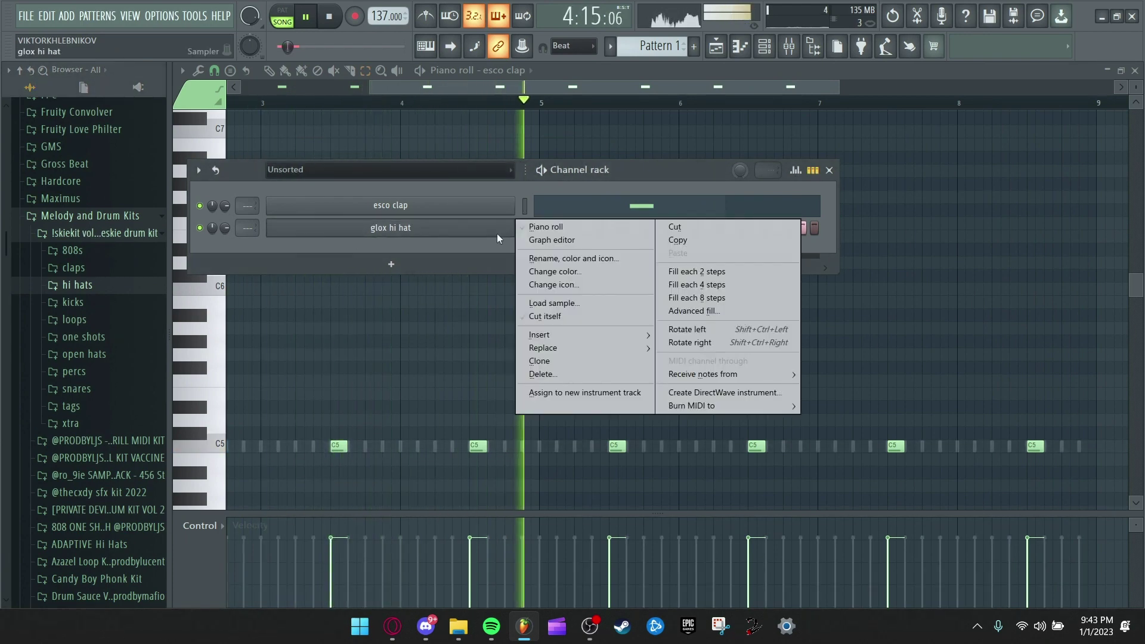
{"action": "left_click", "coordinate": [556, 228]}
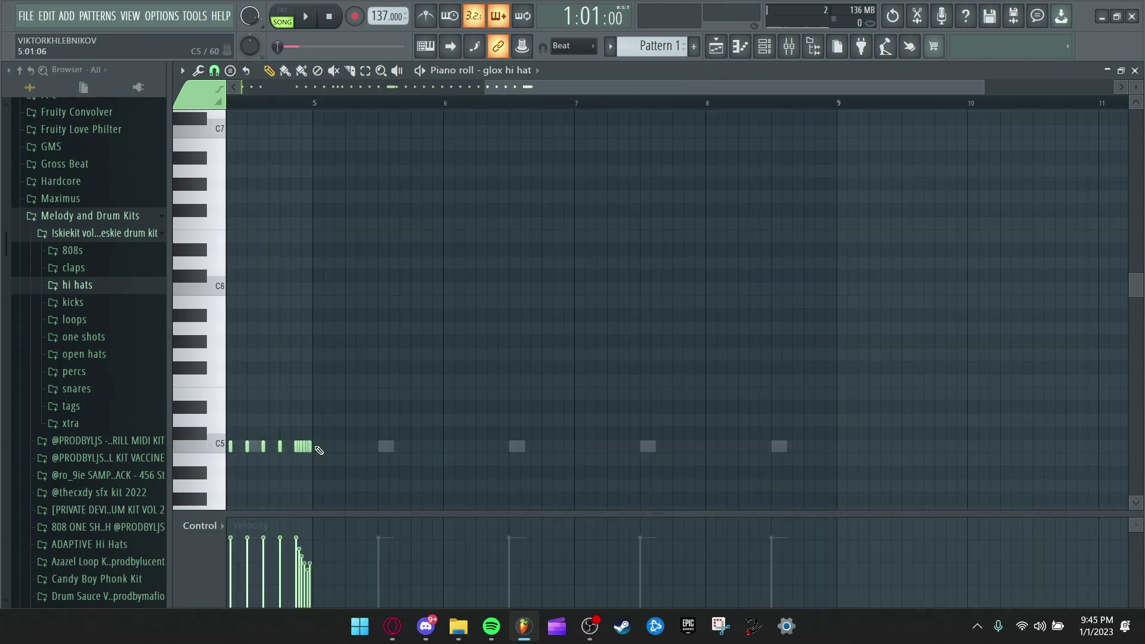
{"action": "scroll", "coordinate": [394, 366], "scroll_direction": "left", "scroll_amount": 6}
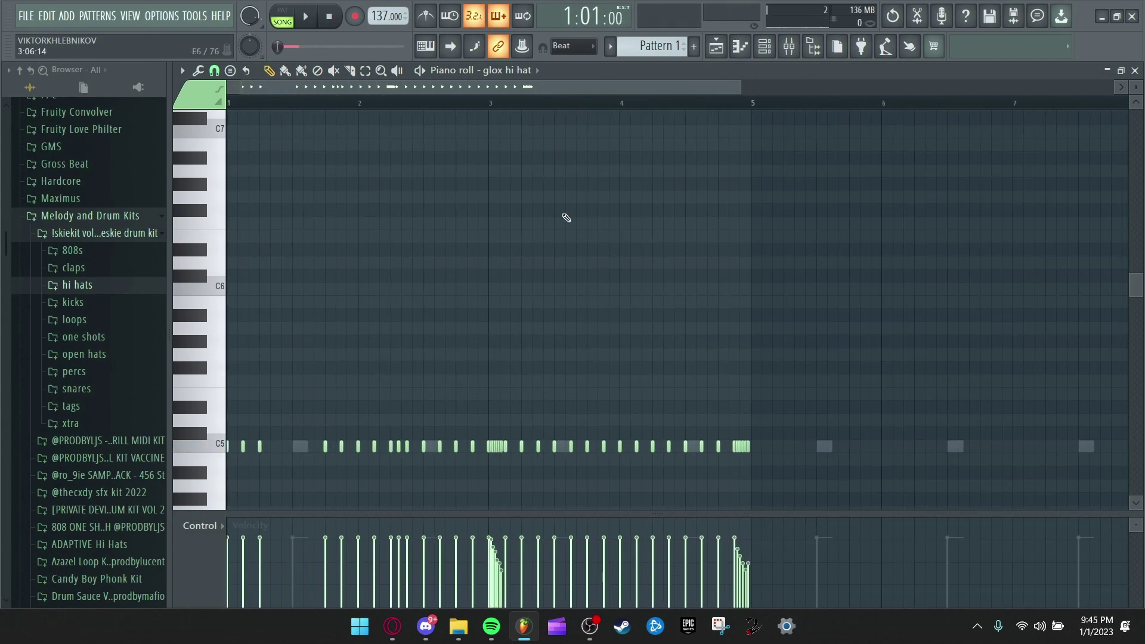
Add the stare hi hat from the kit's hi hats folder as a new channel in the channel rack
{"action": "left_click", "coordinate": [766, 53]}
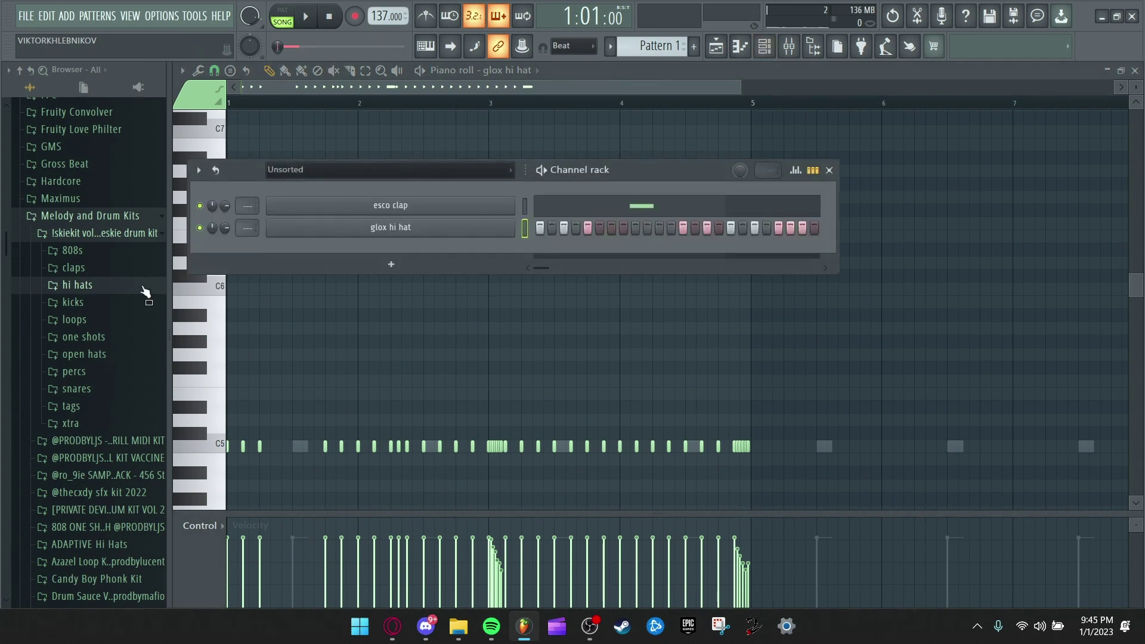
{"action": "left_click", "coordinate": [77, 285]}
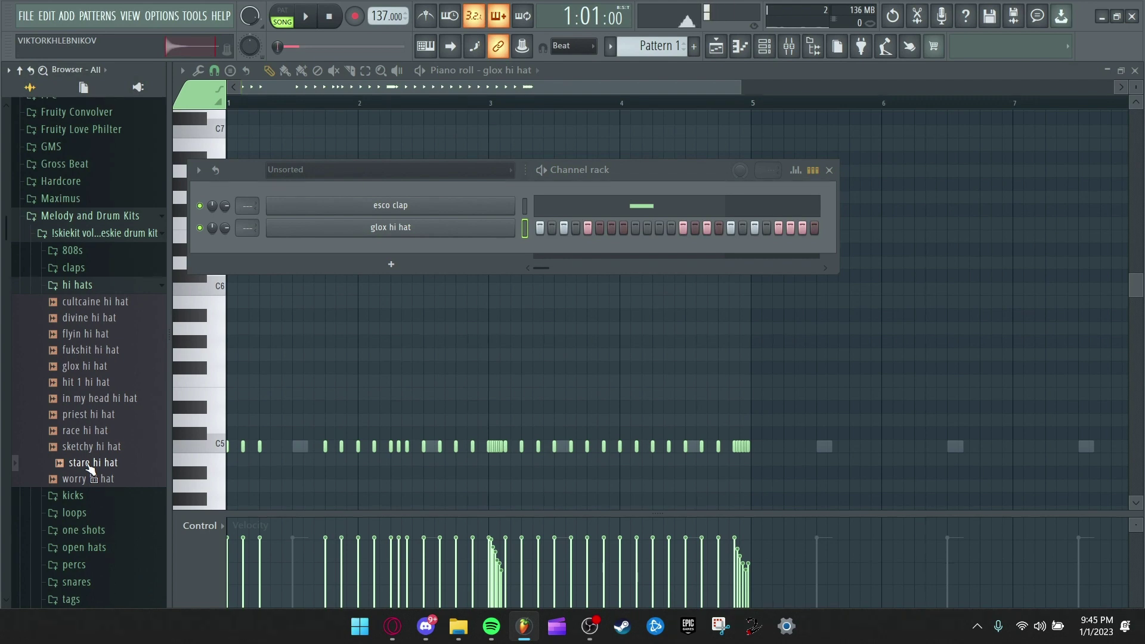
{"action": "left_click_drag", "start_coordinate": [383, 263], "coordinate": [386, 266]}
Turn off Use loop points for the stare hi hat and set its time-stretching time to (none)
{"action": "left_click", "coordinate": [415, 249]}
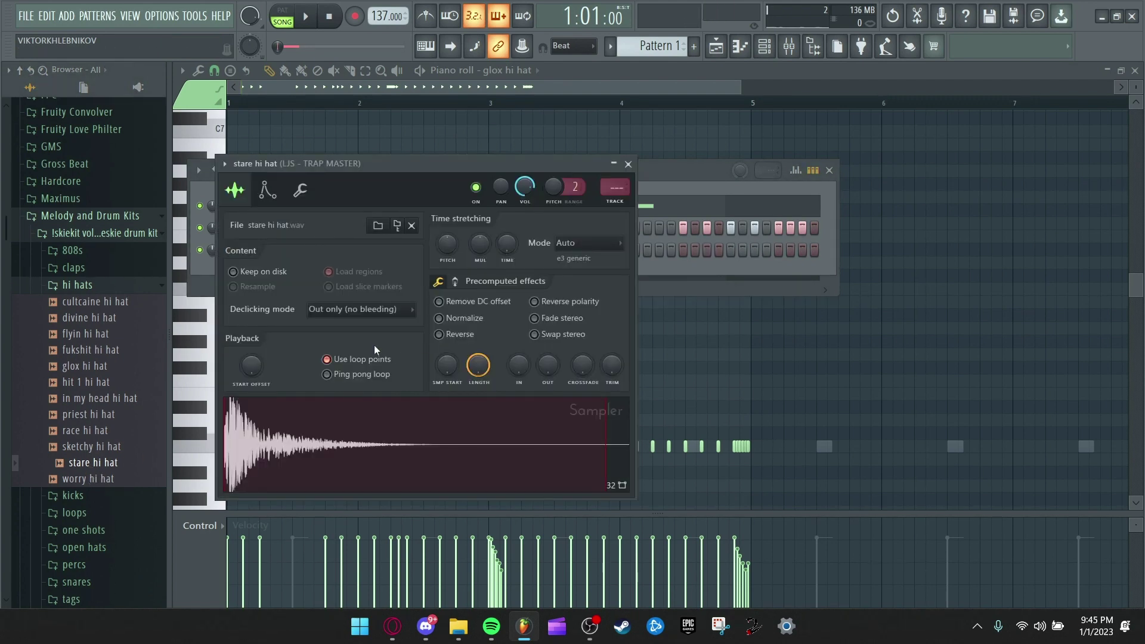
{"action": "left_click", "coordinate": [367, 360]}
{"action": "right_click", "coordinate": [507, 242]}
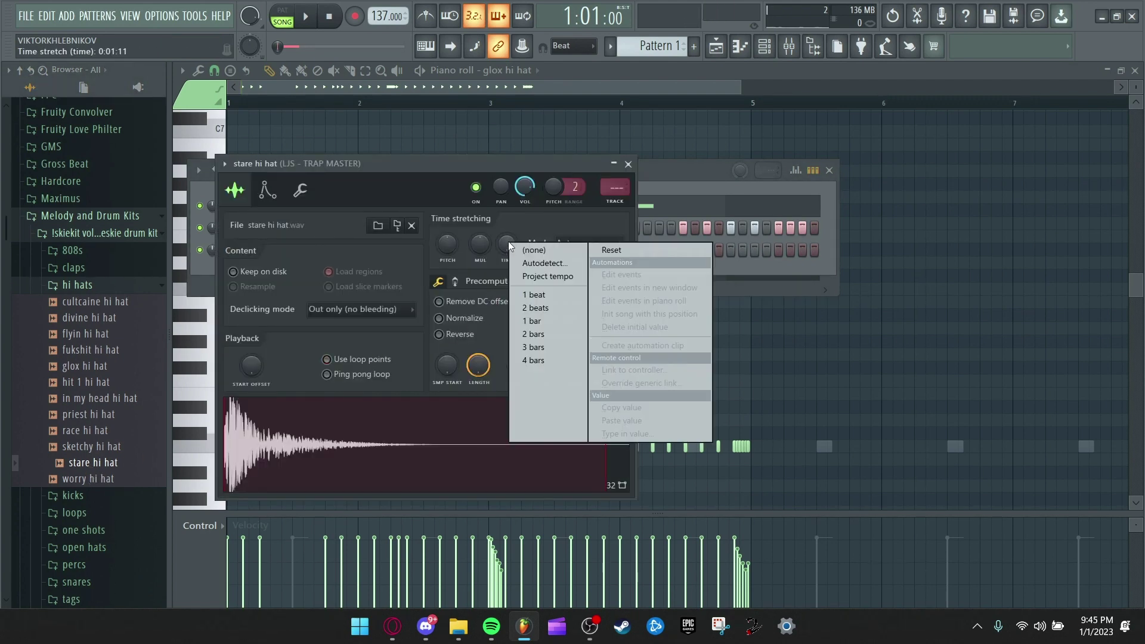
{"action": "left_click", "coordinate": [529, 250]}
{"action": "left_click", "coordinate": [628, 164]}
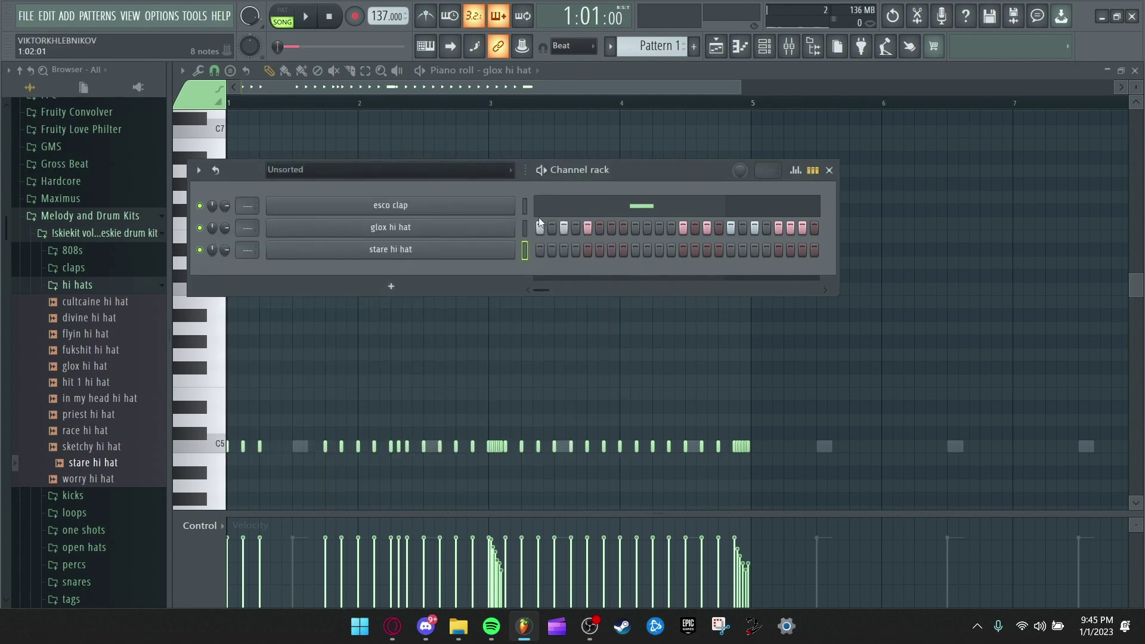
Open the stare hi hat's piano roll, play the beat and move all of its notes up to E4
{"action": "right_click", "coordinate": [462, 255]}
{"action": "left_click", "coordinate": [535, 254]}
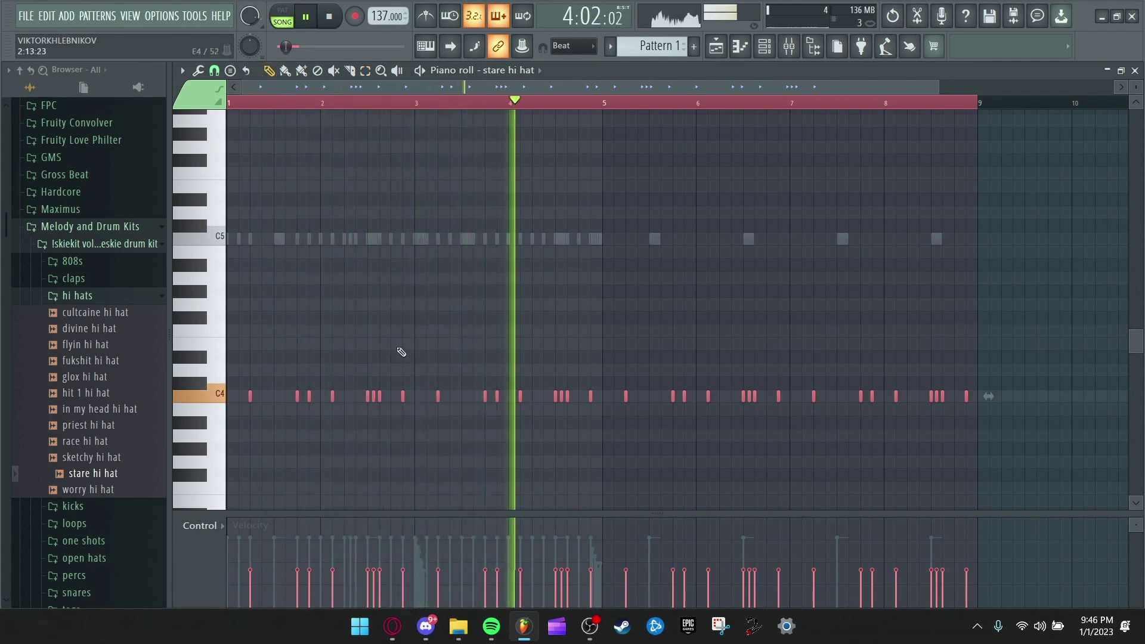
{"action": "scroll", "coordinate": [401, 352], "scroll_direction": "up", "scroll_amount": 2}
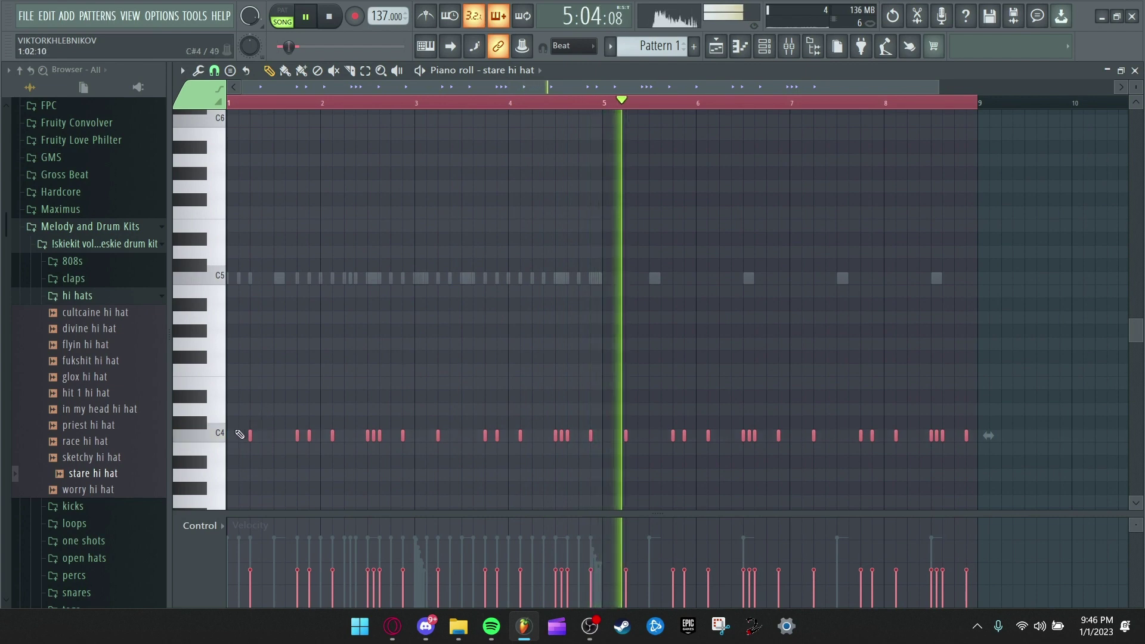
{"action": "key", "text": "space"}
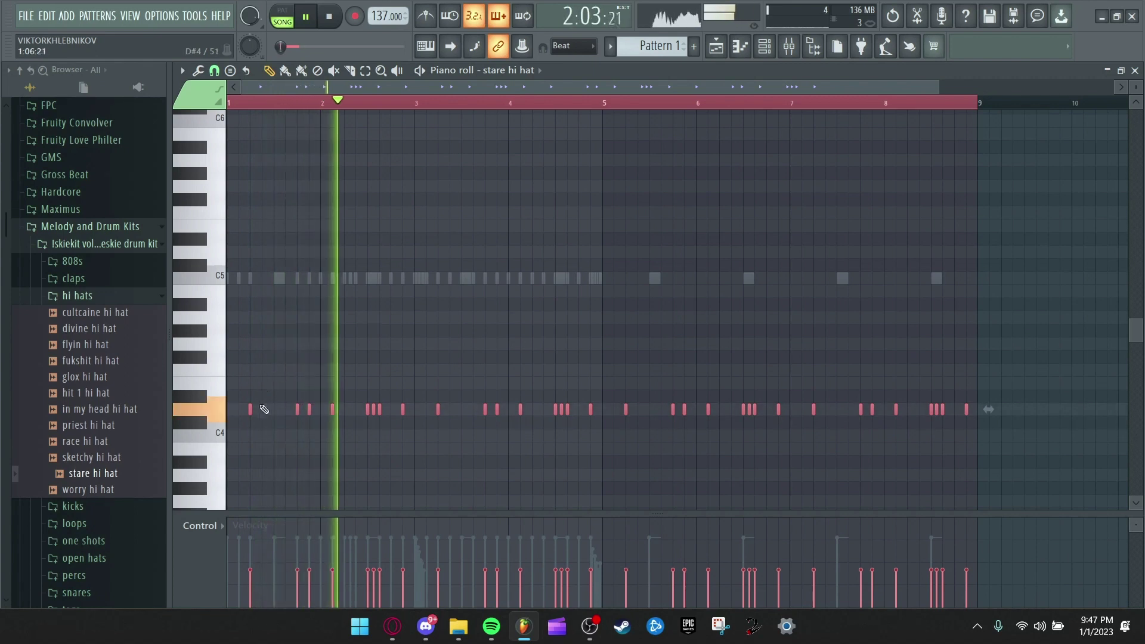
{"action": "left_click_drag", "start_coordinate": [249, 410], "coordinate": [251, 380]}
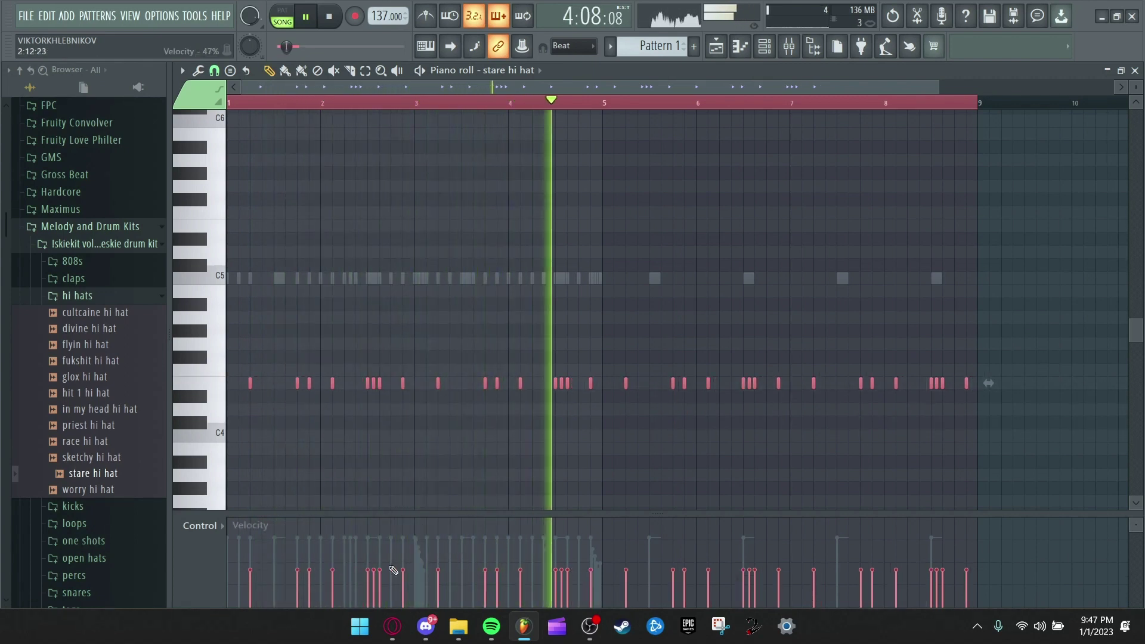
Open the glox hi hat's piano roll and duplicate its four-bar pattern into bars 5 to 8
{"action": "left_click", "coordinate": [95, 297]}
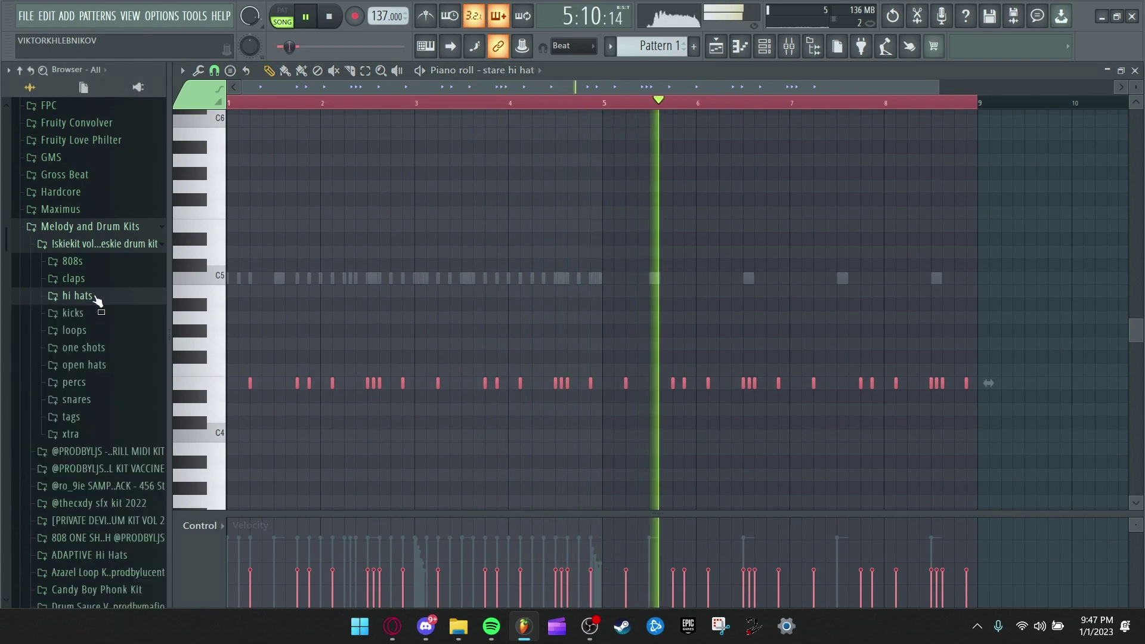
{"action": "left_click", "coordinate": [766, 48]}
{"action": "right_click", "coordinate": [499, 230]}
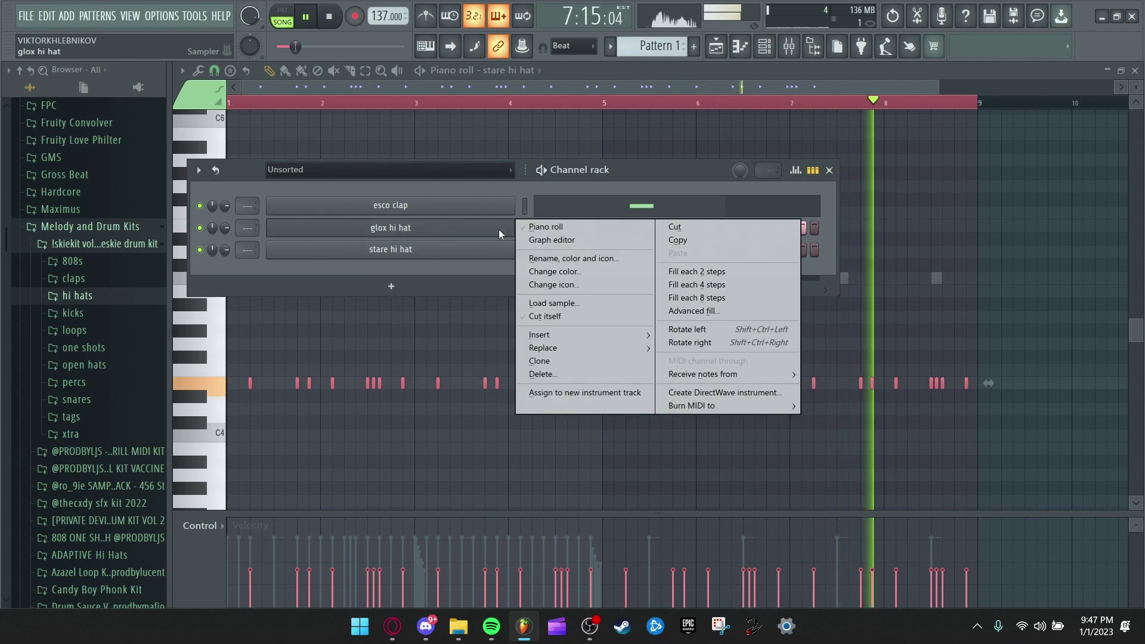
{"action": "left_click", "coordinate": [537, 227]}
{"action": "key", "text": "space"}
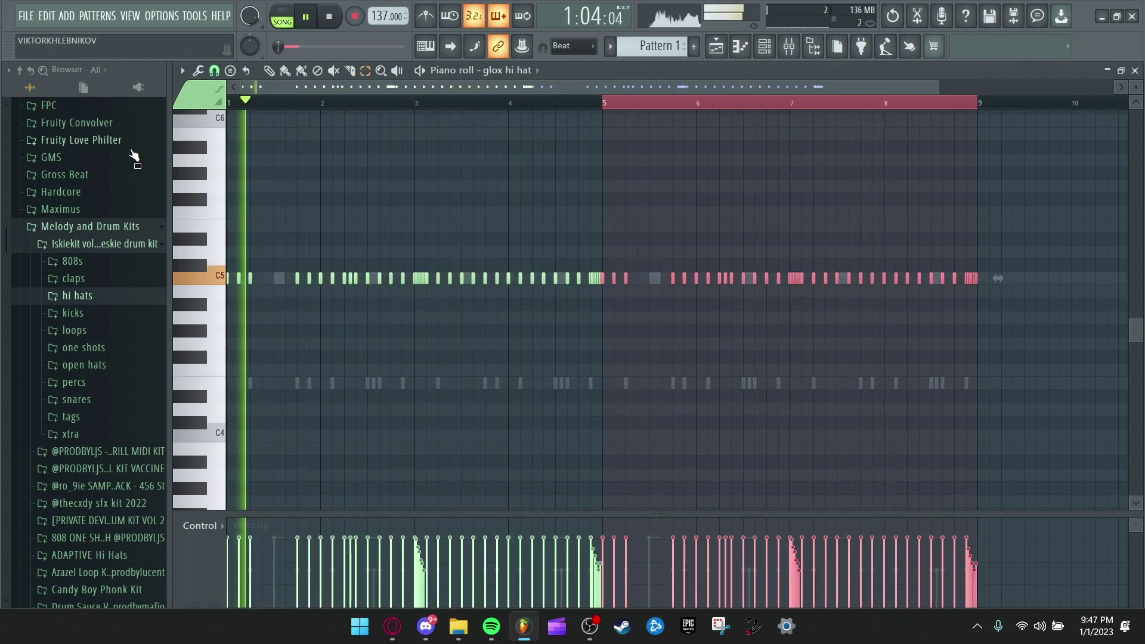
{"action": "left_click", "coordinate": [610, 119]}
Check the mixer tracks and review the stare hi hat's notes in the piano roll during playback
{"action": "left_click", "coordinate": [796, 54]}
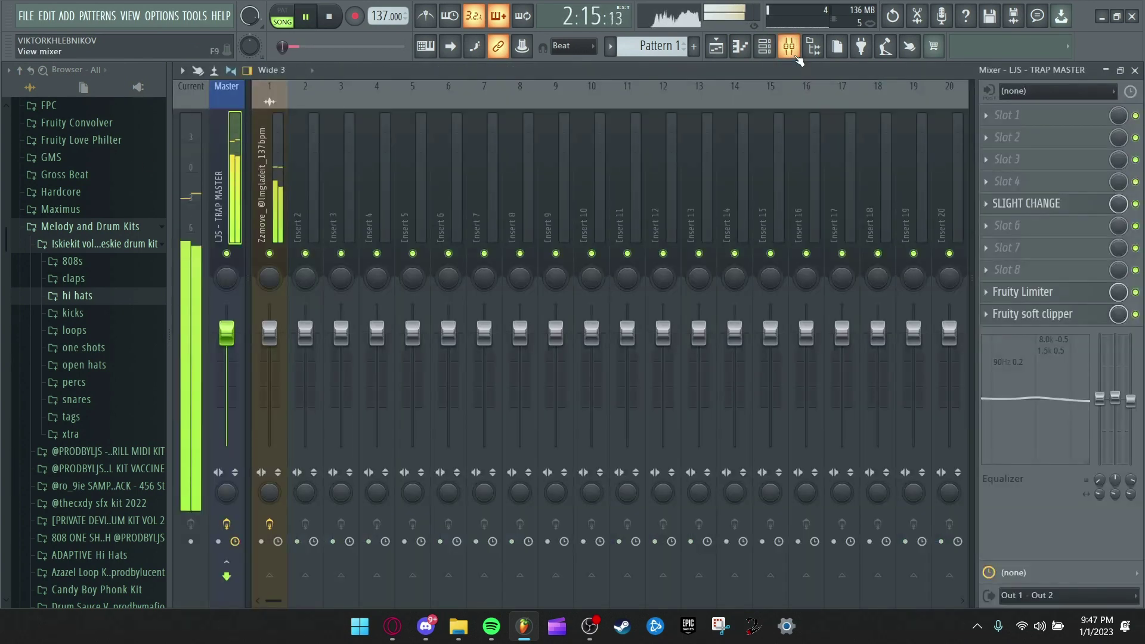
{"action": "left_click", "coordinate": [791, 51]}
{"action": "left_click", "coordinate": [767, 49]}
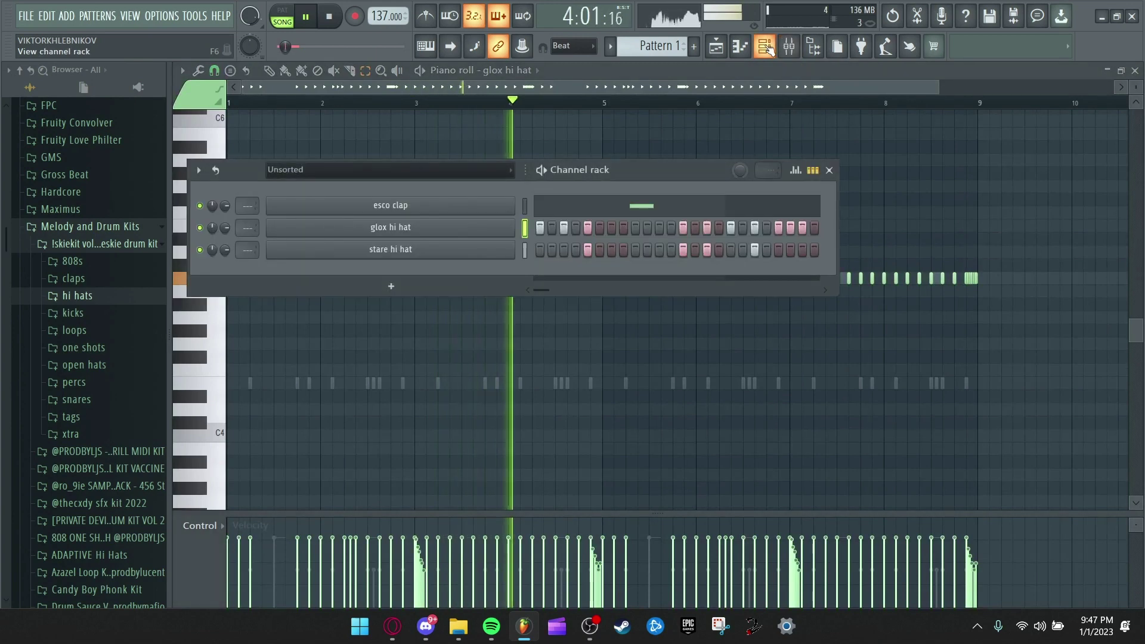
{"action": "right_click", "coordinate": [455, 247]}
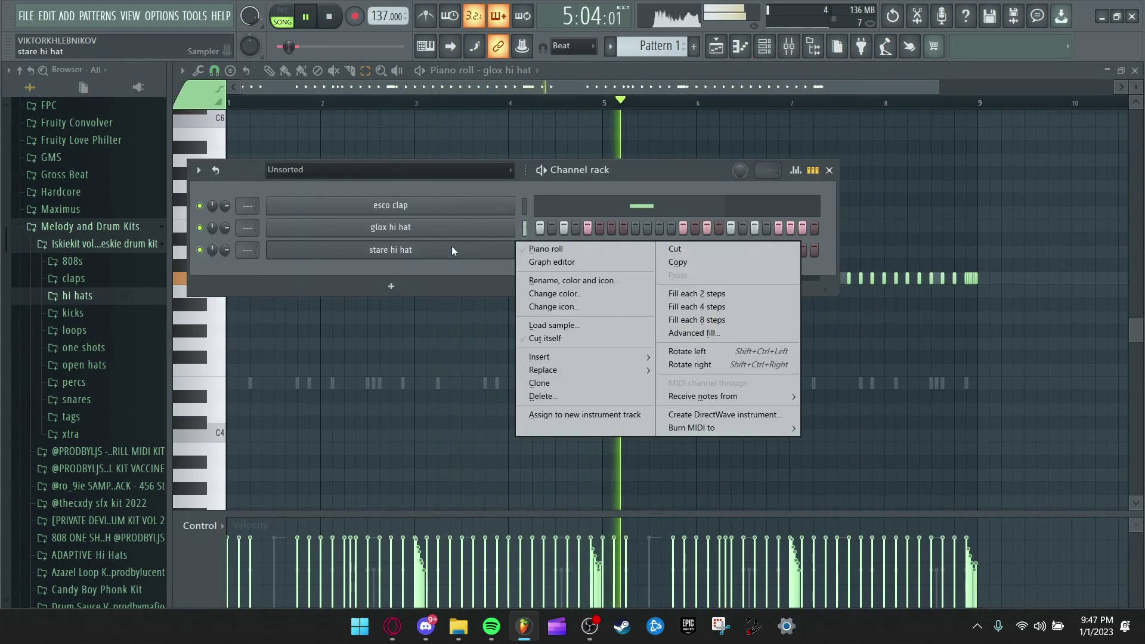
{"action": "left_click", "coordinate": [537, 248]}
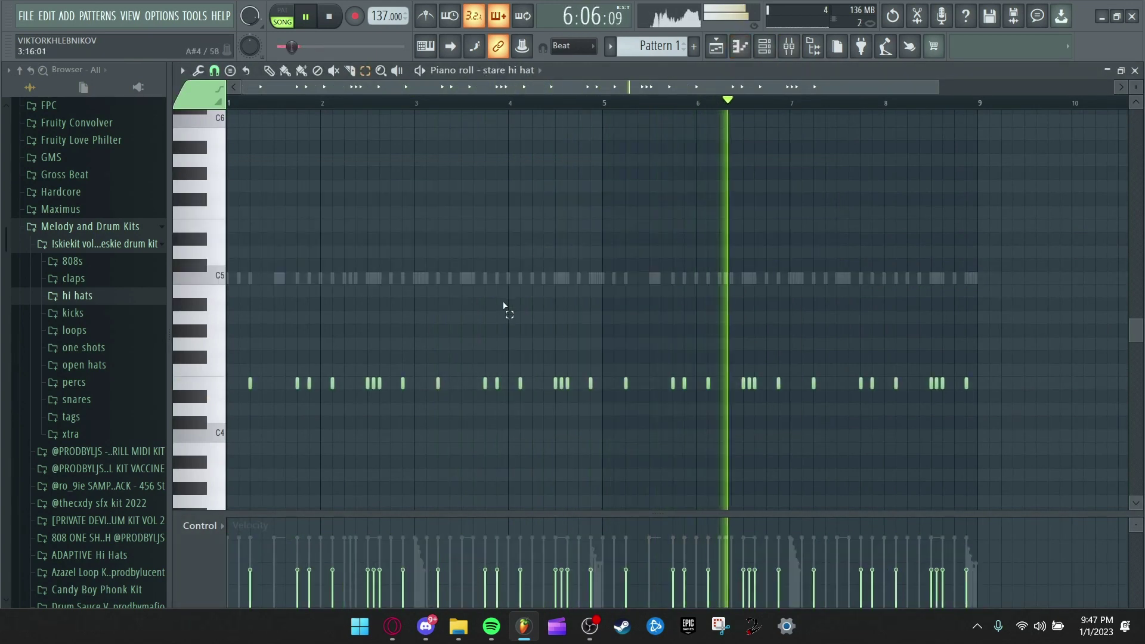
Collapse the !skiekit vol.2 folder, open the channel rack and browse the Melody and Drum Kits folder for 808 material
{"action": "left_click", "coordinate": [119, 243]}
{"action": "key", "text": "F6"}
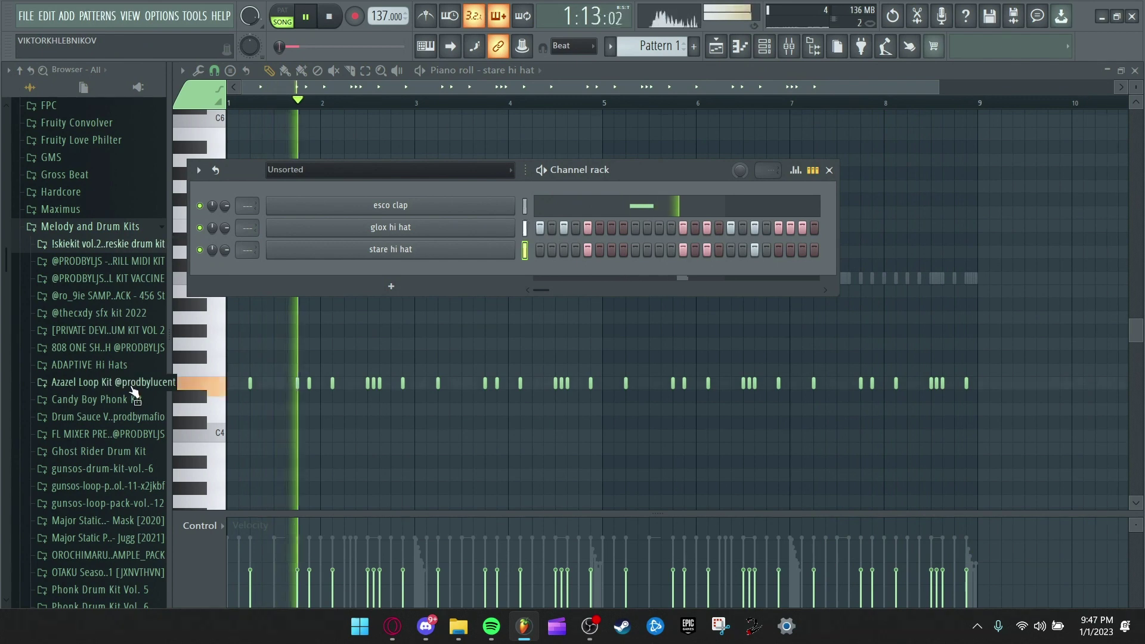
{"action": "scroll", "coordinate": [131, 388], "scroll_direction": "down", "scroll_amount": 3}
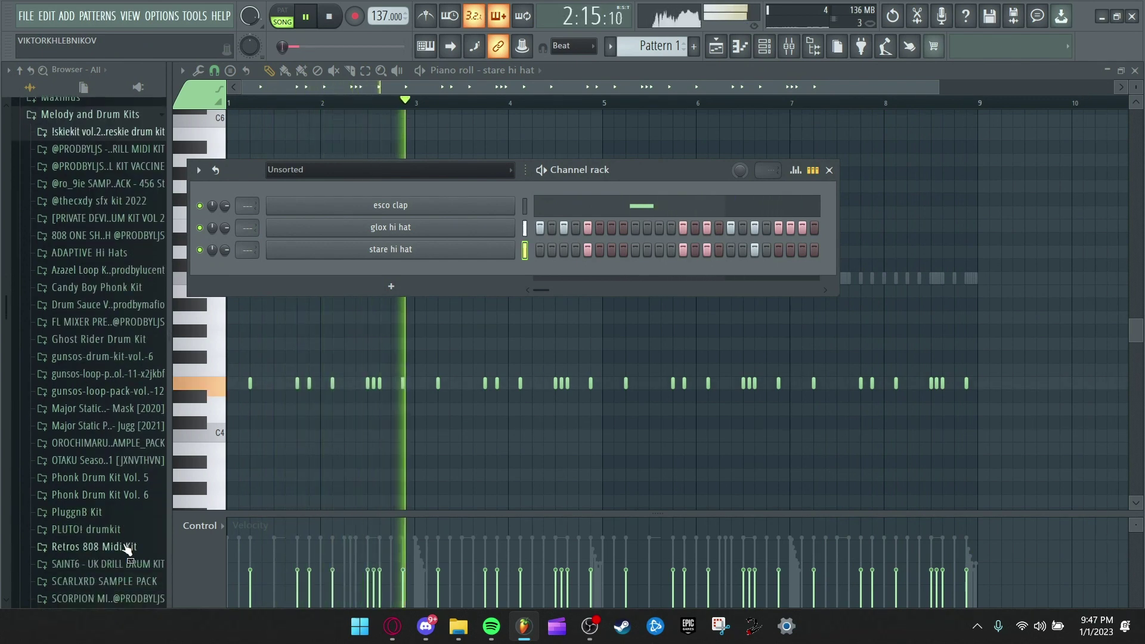
{"action": "scroll", "coordinate": [78, 233], "scroll_direction": "up", "scroll_amount": 2}
{"action": "left_click", "coordinate": [75, 220]}
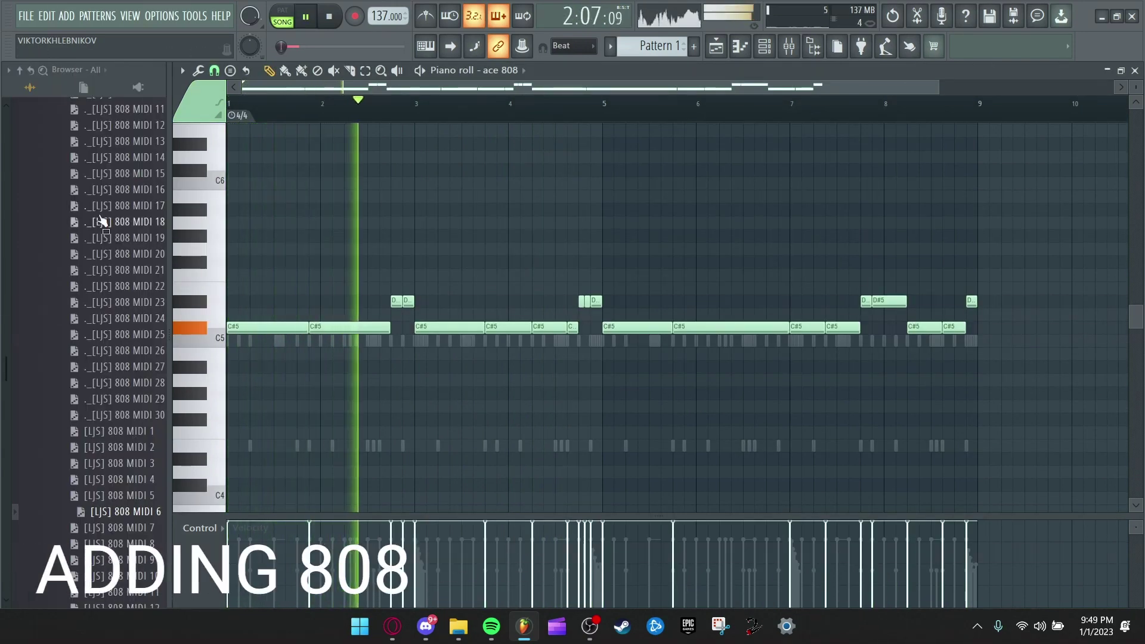
Collapse the SCORPION MIDI KIT folder in the browser and bring up the channel rack
{"action": "scroll", "coordinate": [100, 222], "scroll_direction": "up", "scroll_amount": 5}
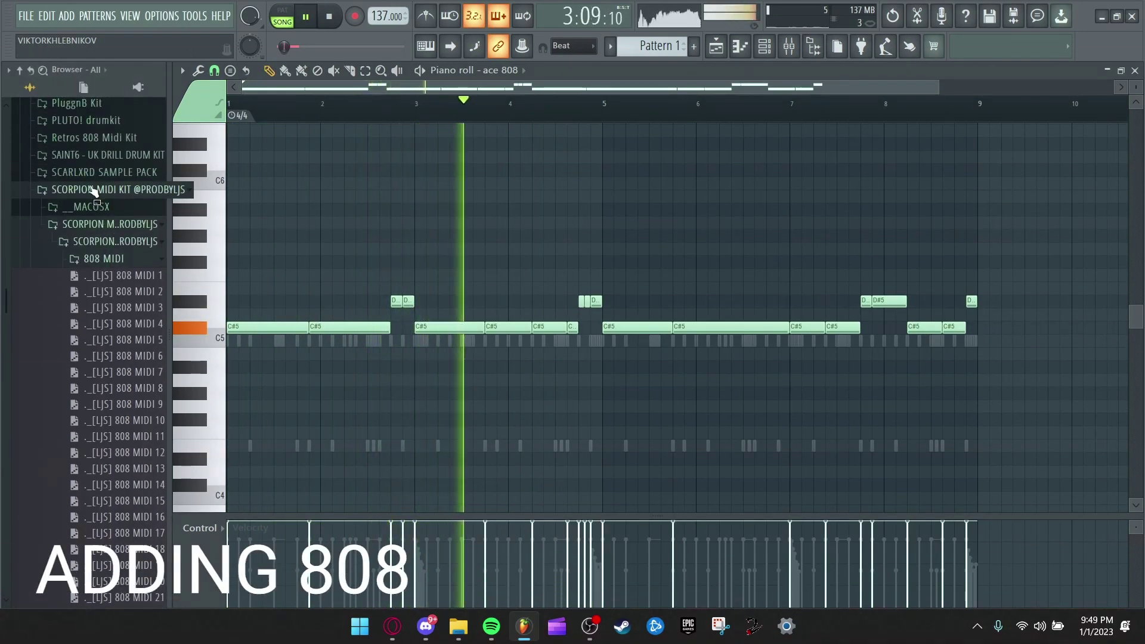
{"action": "left_click", "coordinate": [92, 190]}
{"action": "scroll", "coordinate": [90, 184], "scroll_direction": "up", "scroll_amount": 3}
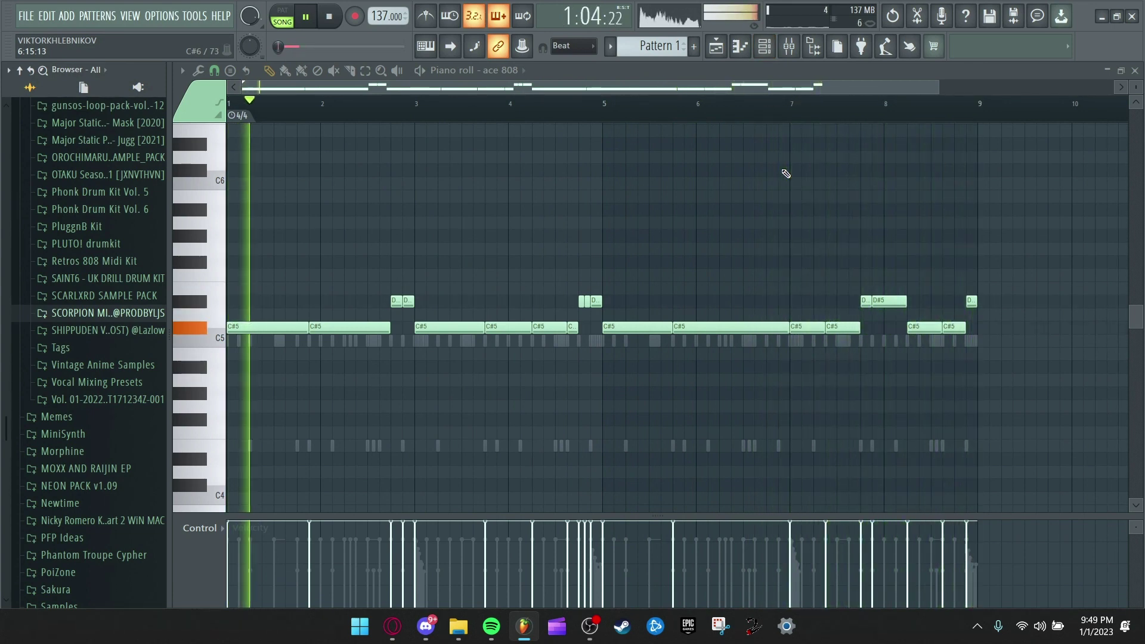
{"action": "left_click", "coordinate": [768, 52]}
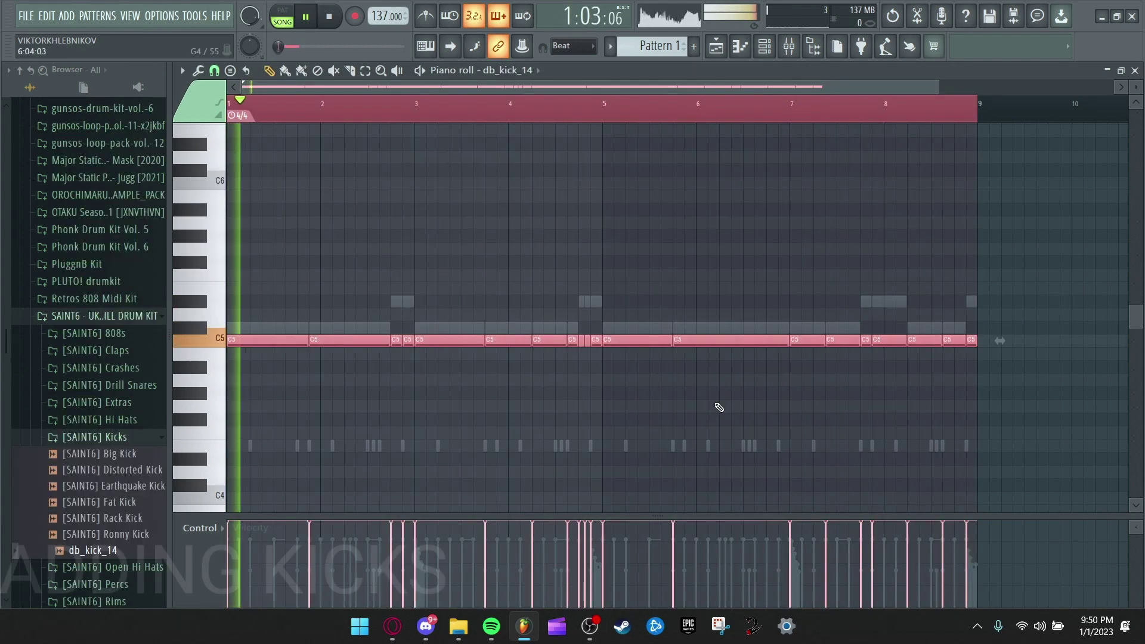
Collapse the [SAINT6] Kicks folder and check the channel rack and the mixer while the db_kick_14 pattern plays
{"action": "left_click", "coordinate": [97, 440]}
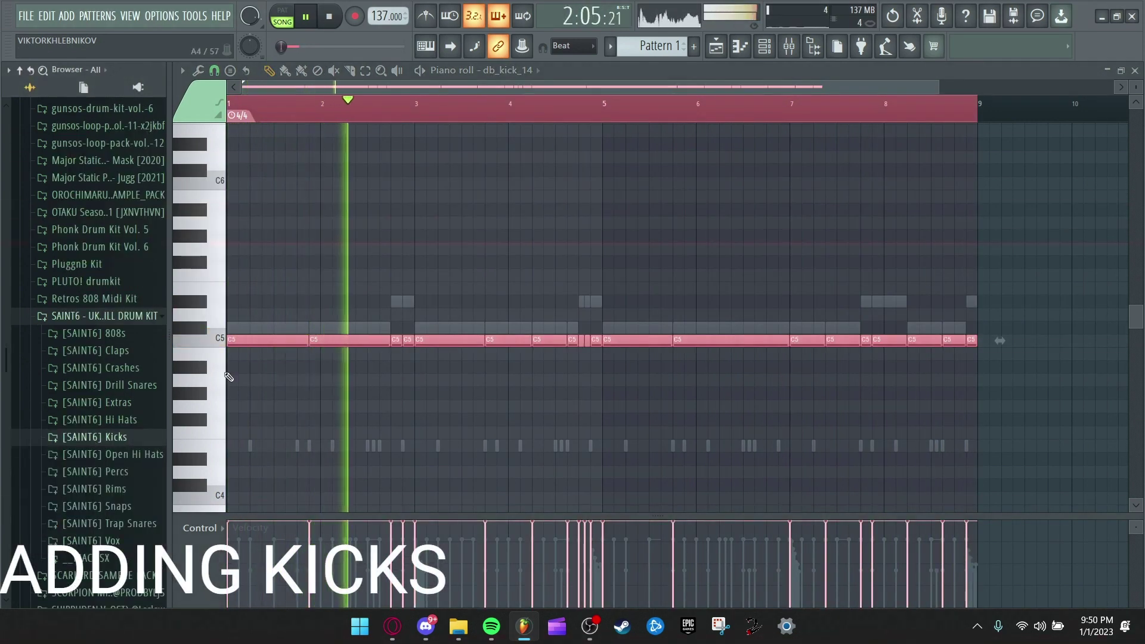
{"action": "left_click", "coordinate": [765, 46]}
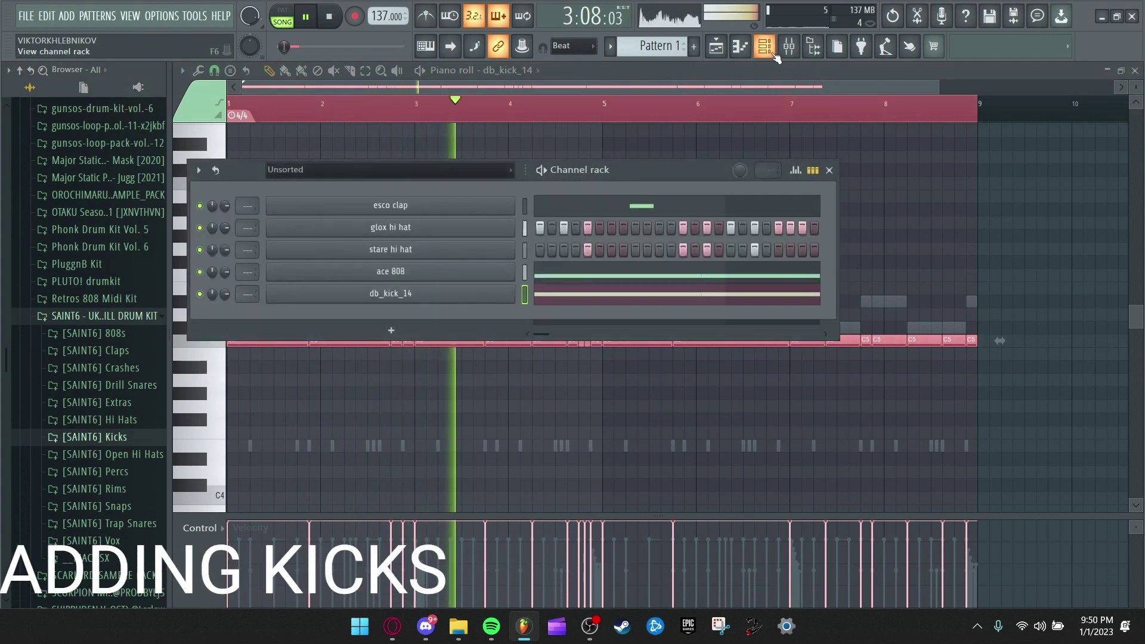
{"action": "left_click", "coordinate": [765, 46]}
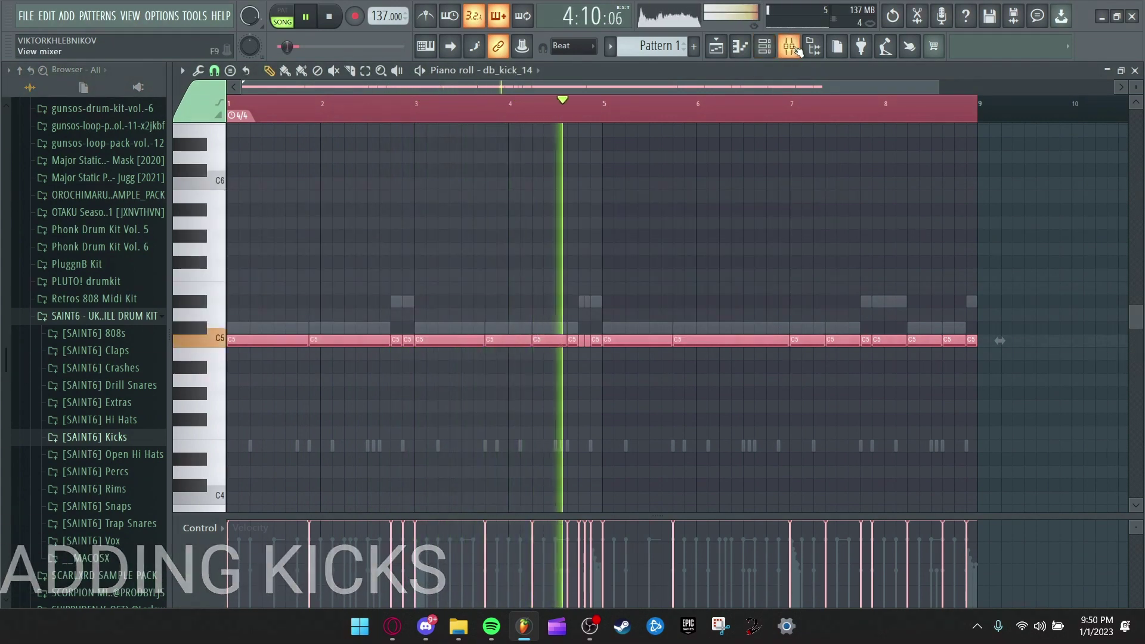
{"action": "left_click", "coordinate": [789, 46]}
{"action": "left_click", "coordinate": [789, 46]}
{"action": "left_click", "coordinate": [766, 47]}
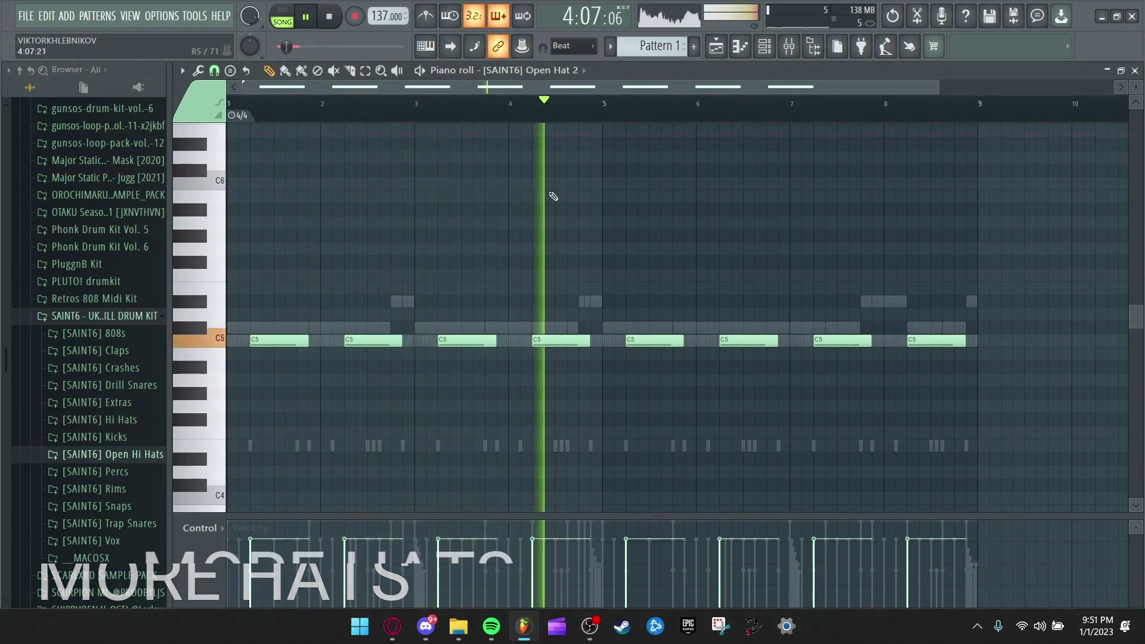
Add the [SAINT6] Perc 1 sample from the [SAINT6] Percs folder to the channel rack as a new channel
{"action": "left_click", "coordinate": [767, 47]}
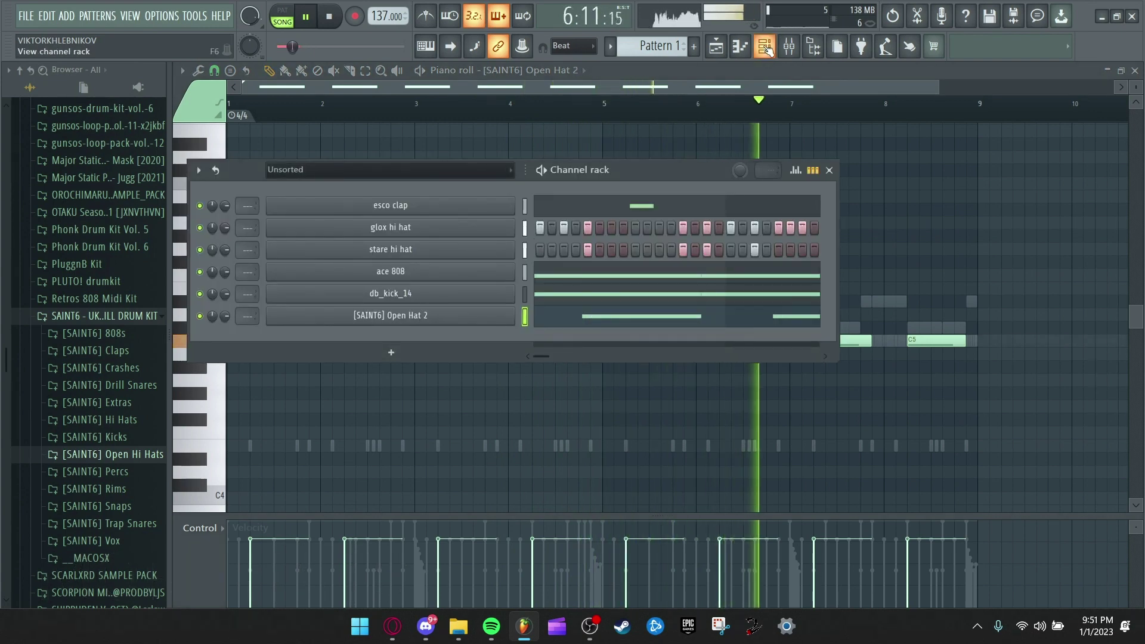
{"action": "left_click", "coordinate": [108, 472]}
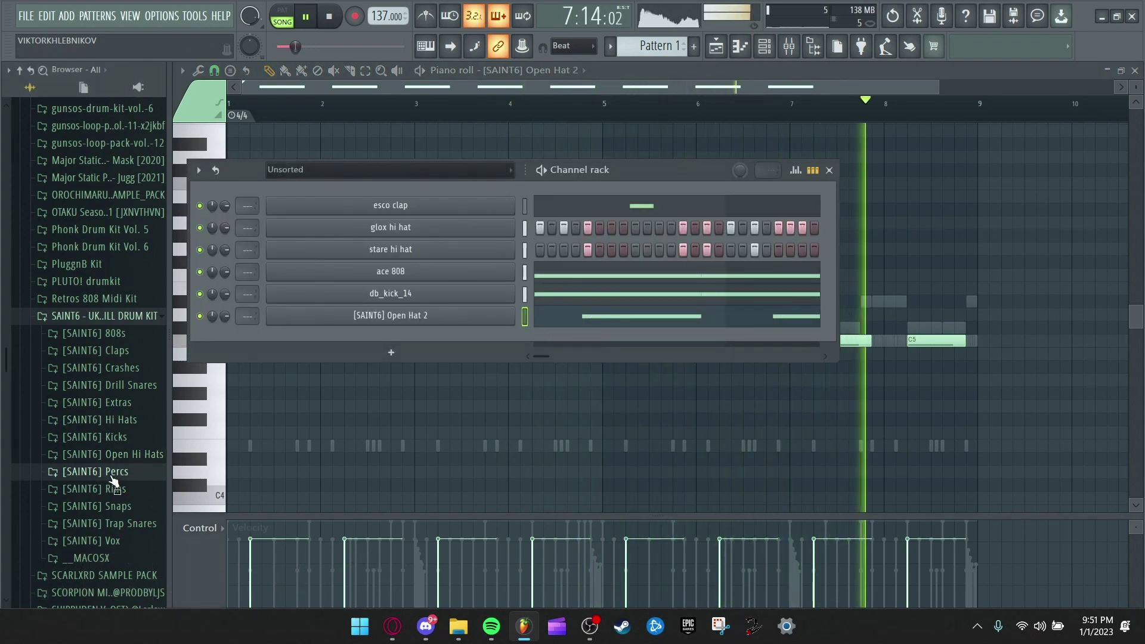
{"action": "left_click", "coordinate": [123, 393]}
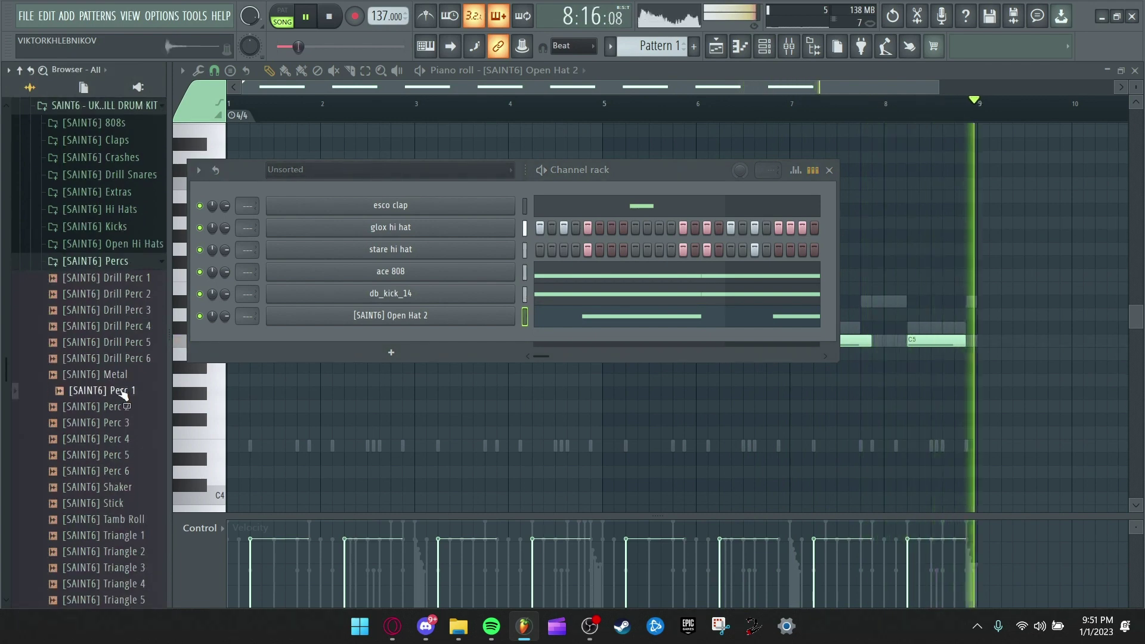
{"action": "left_click_drag", "start_coordinate": [156, 391], "coordinate": [380, 344]}
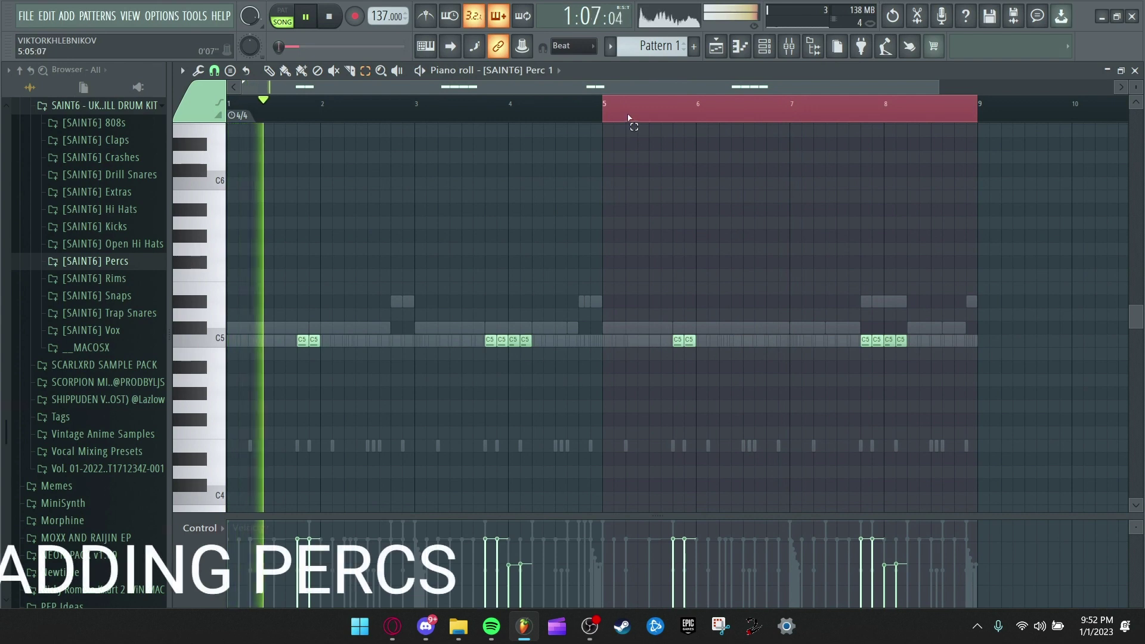
Clear the piano roll's time selection and route all channels from esco clap to [SAINT6] Perc 1 to mixer tracks 2 to 8
{"action": "left_click", "coordinate": [631, 120]}
{"action": "left_click", "coordinate": [775, 49]}
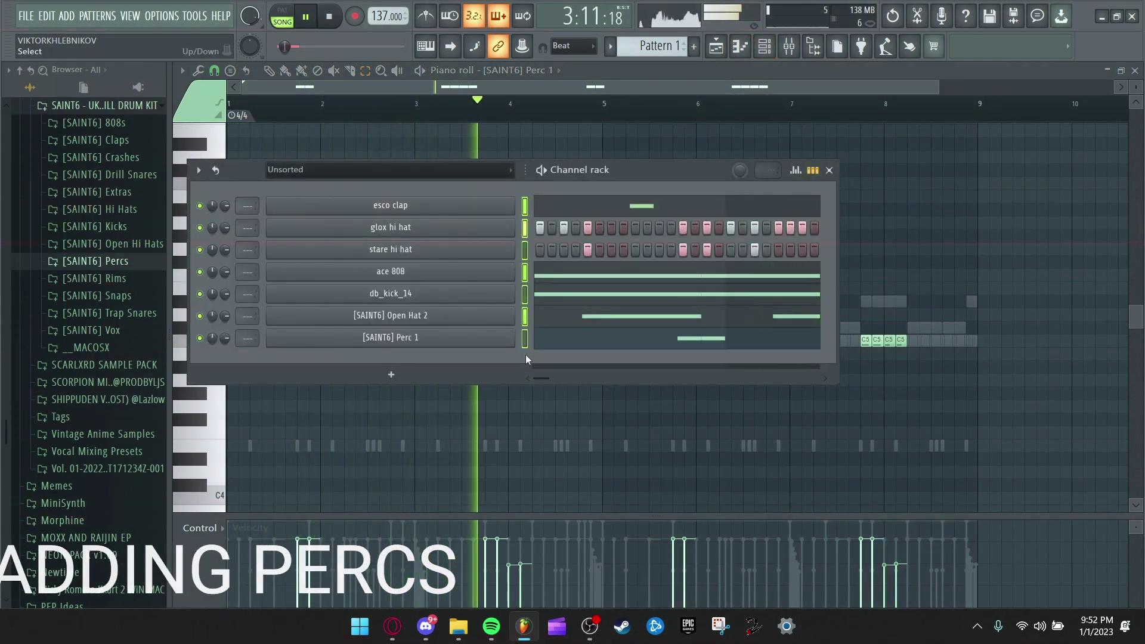
{"action": "key", "text": "F9"}
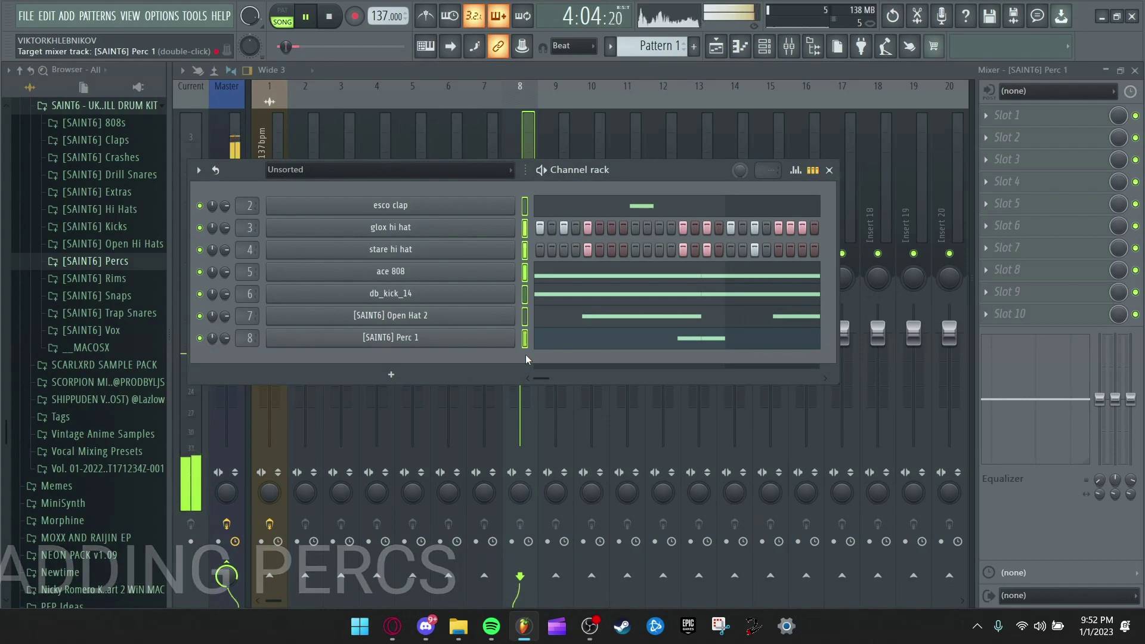
{"action": "left_click", "coordinate": [831, 171]}
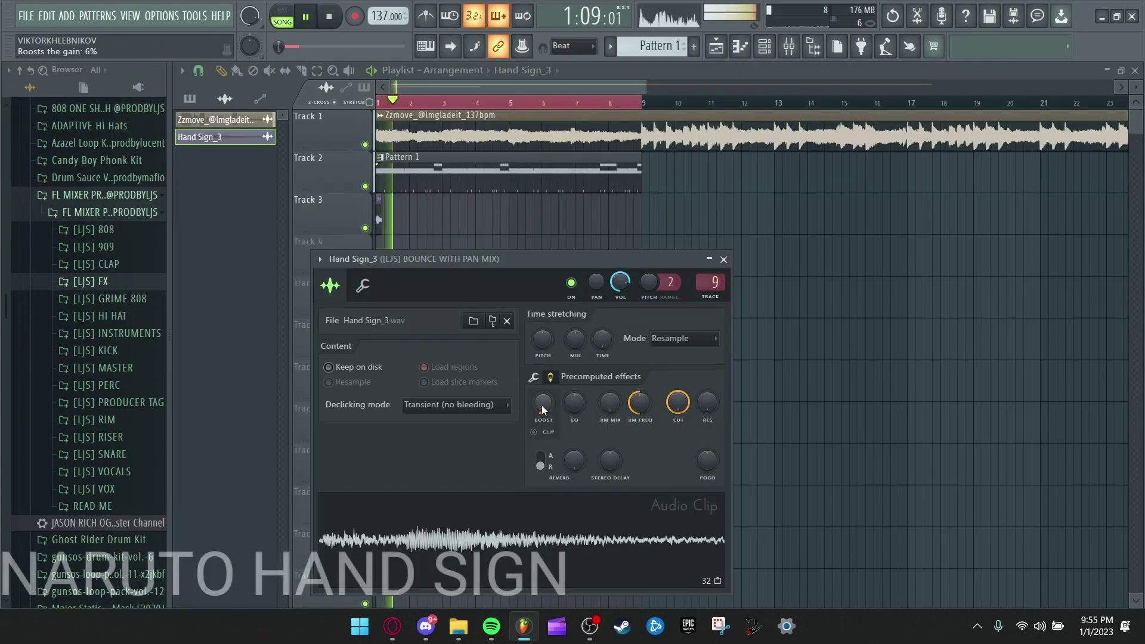
Close the Hand Sign_3 sample settings and split Pattern 1 into separate patterns by channel
{"action": "left_click", "coordinate": [723, 260]}
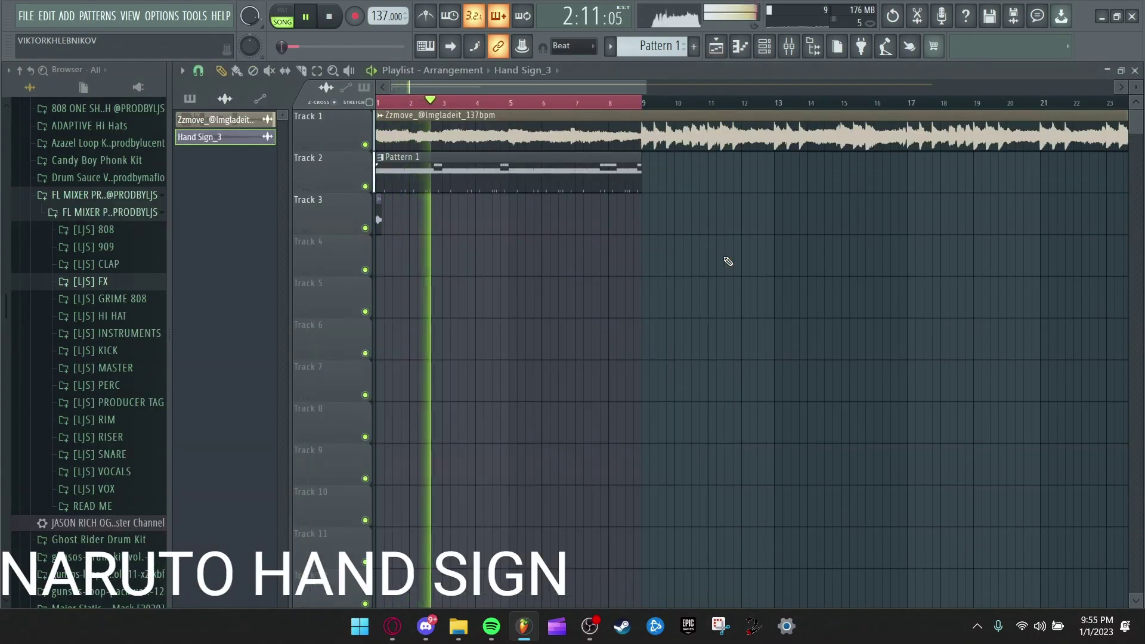
{"action": "left_click", "coordinate": [190, 99]}
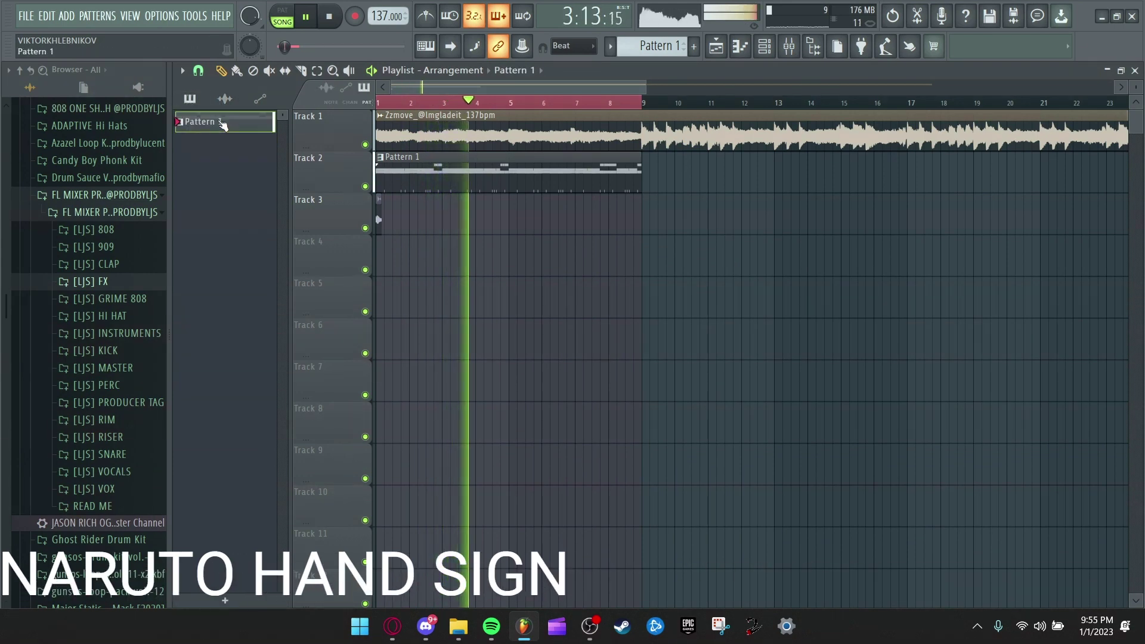
{"action": "right_click", "coordinate": [217, 119]}
{"action": "left_click", "coordinate": [280, 347]}
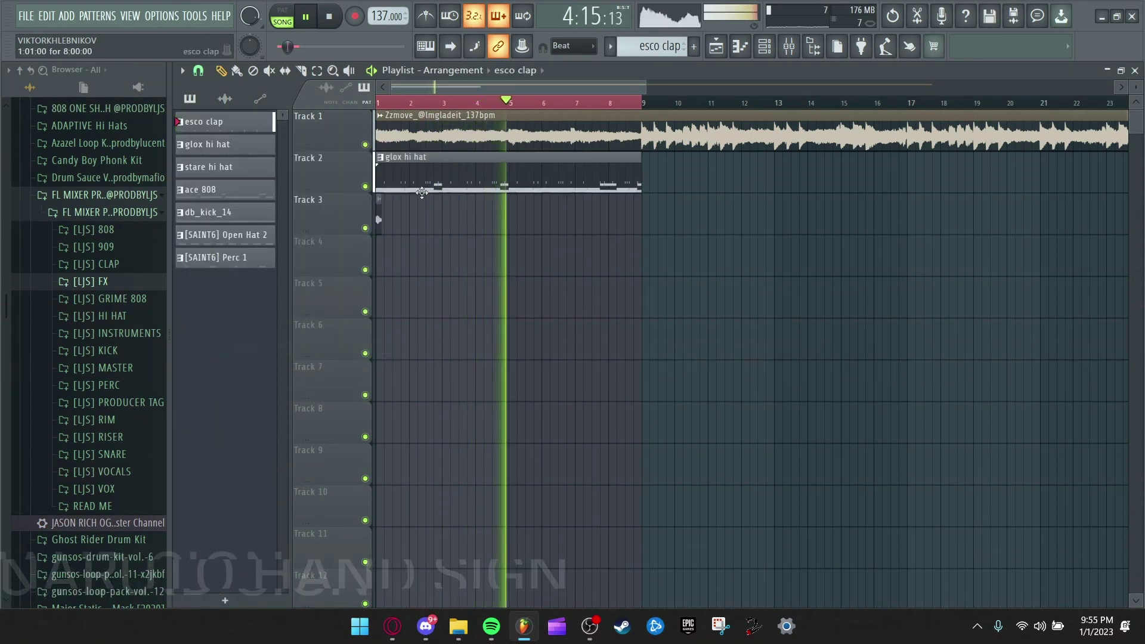
Select the glox hi hat pattern, view its notes in the piano roll and return to the playlist
{"action": "left_click", "coordinate": [227, 144]}
{"action": "double_click", "coordinate": [424, 192]}
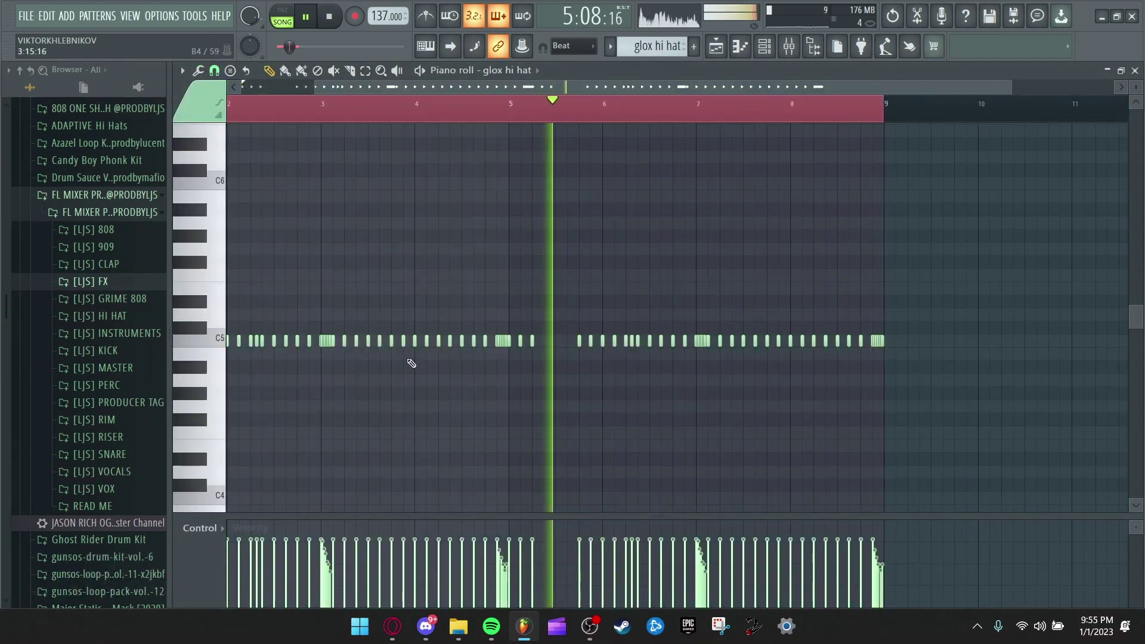
{"action": "left_click", "coordinate": [717, 47]}
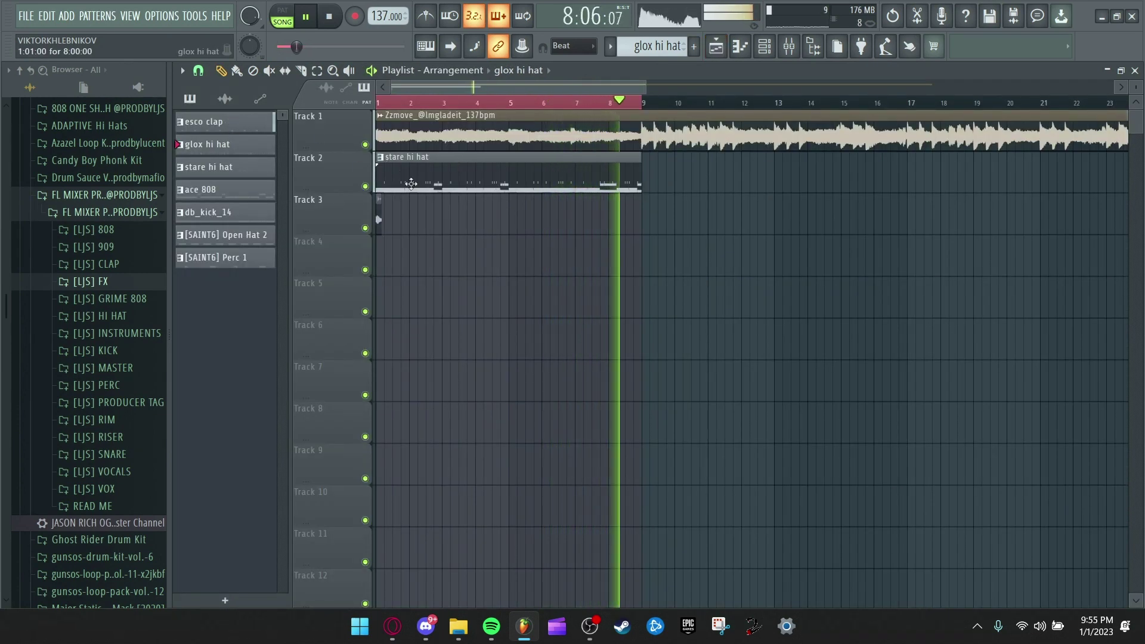
Arrange the pattern clips at bar 1 with glox hi hat on Track 6, stare hi hat on Track 7, ace 808 on Track 5 and db_kick_14 on Track 4
{"action": "left_click", "coordinate": [402, 298]}
{"action": "left_click_drag", "start_coordinate": [399, 317], "coordinate": [400, 353]}
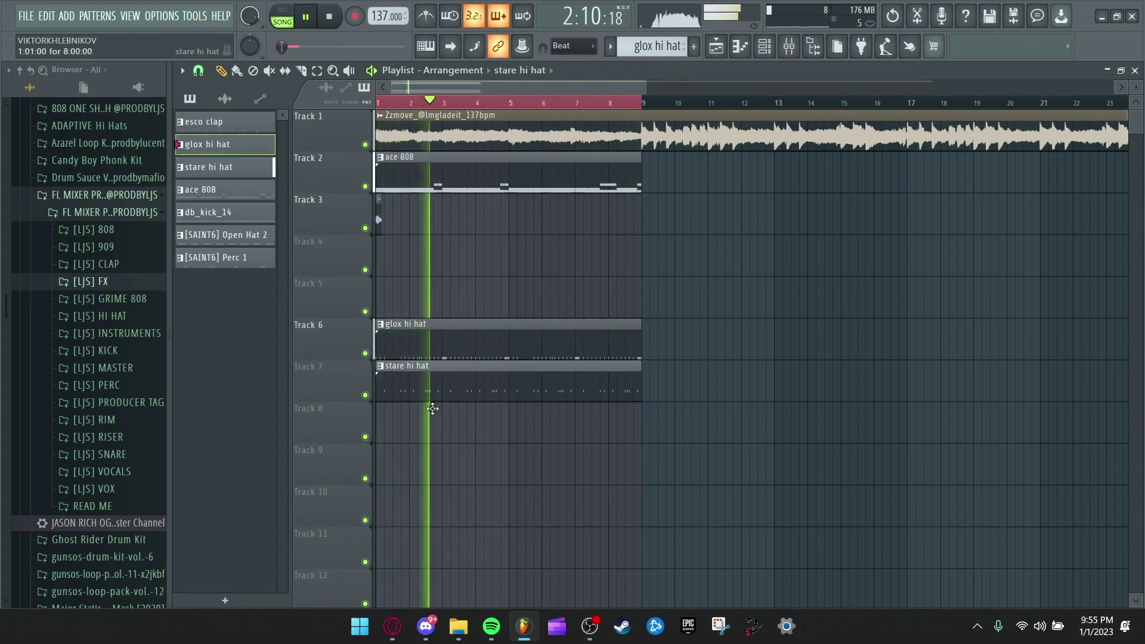
{"action": "left_click_drag", "start_coordinate": [435, 175], "coordinate": [435, 307]}
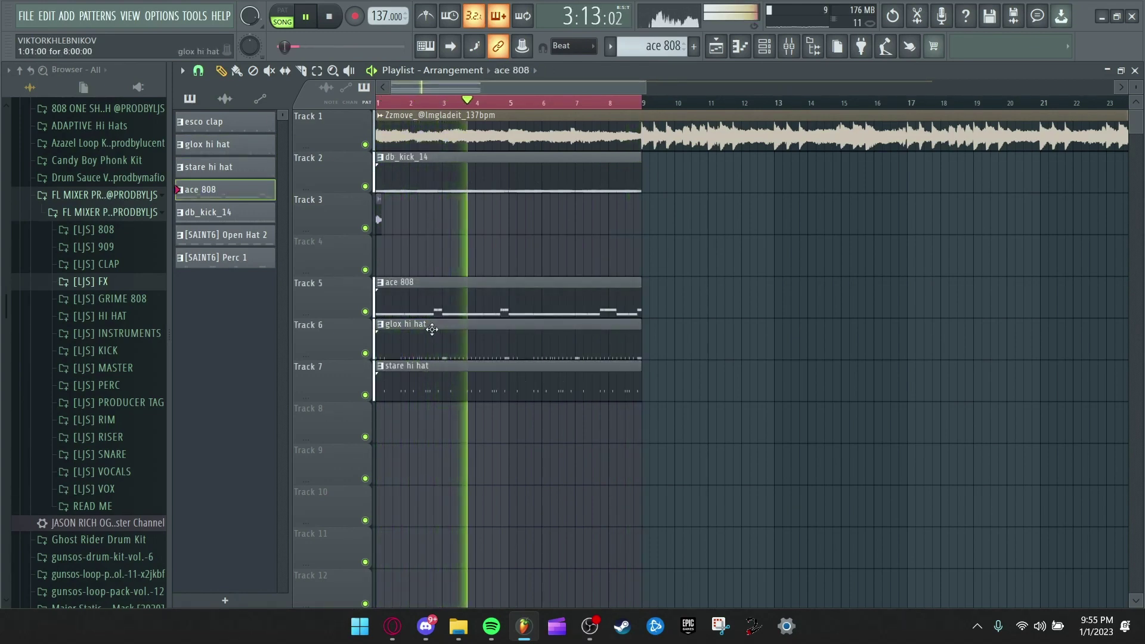
{"action": "left_click_drag", "start_coordinate": [455, 171], "coordinate": [454, 255]}
Move the [SAINT6] Open Hat 2 clip to Track 8, [SAINT6] Perc 1 to Track 9 and esco clap to Track 10
{"action": "left_click_drag", "start_coordinate": [454, 182], "coordinate": [447, 435]}
{"action": "left_click_drag", "start_coordinate": [457, 176], "coordinate": [440, 524]}
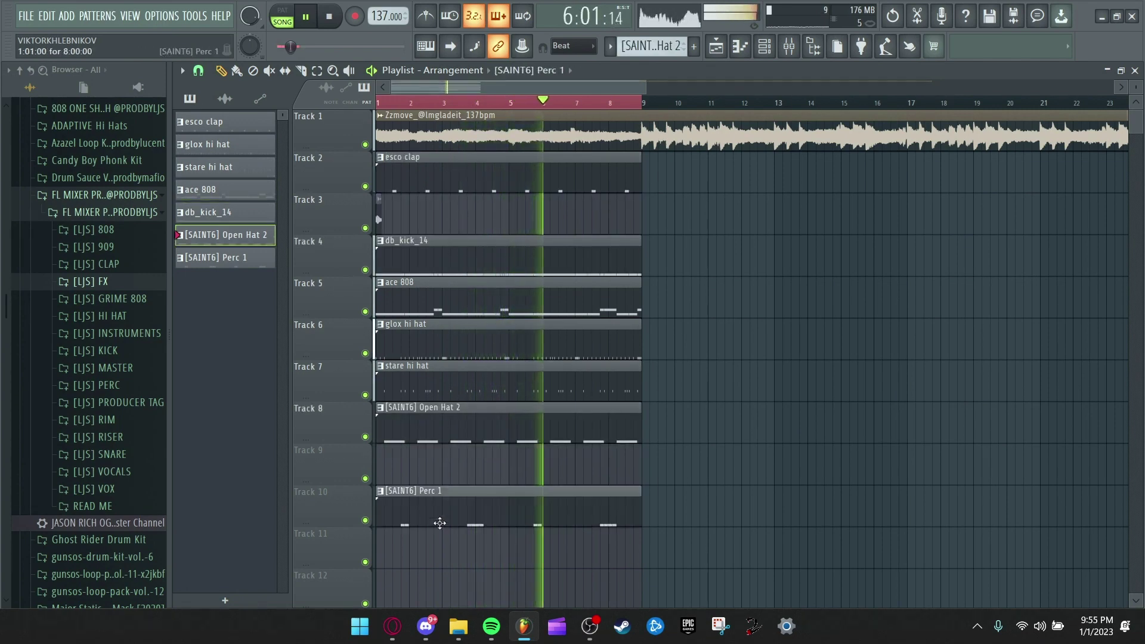
{"action": "left_click_drag", "start_coordinate": [425, 474], "coordinate": [425, 455]}
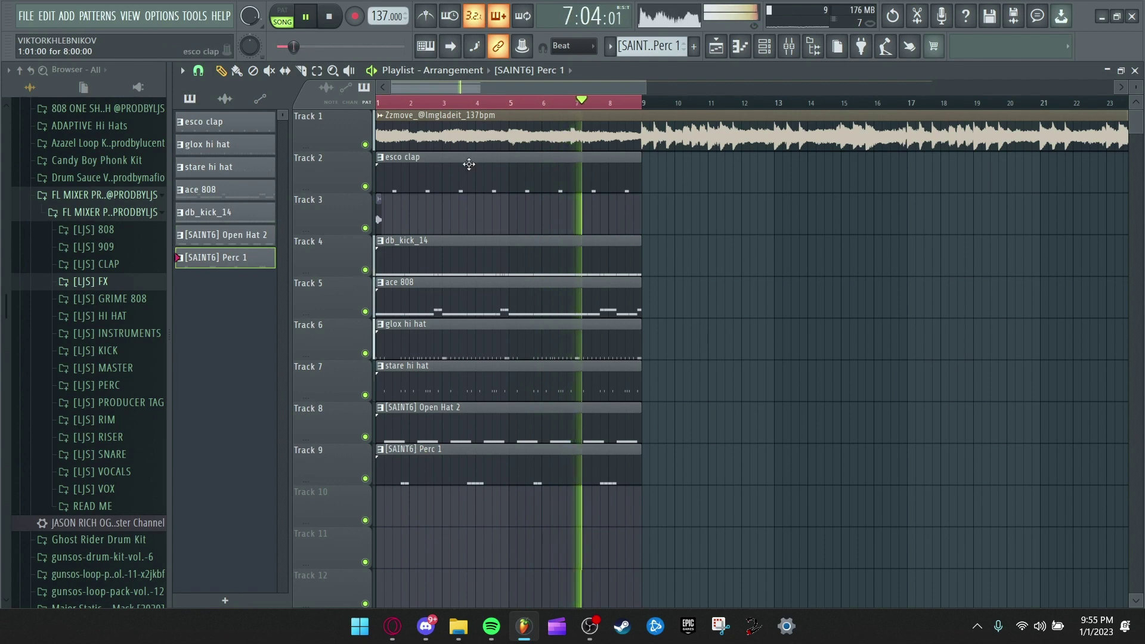
{"action": "left_click_drag", "start_coordinate": [468, 164], "coordinate": [440, 511]}
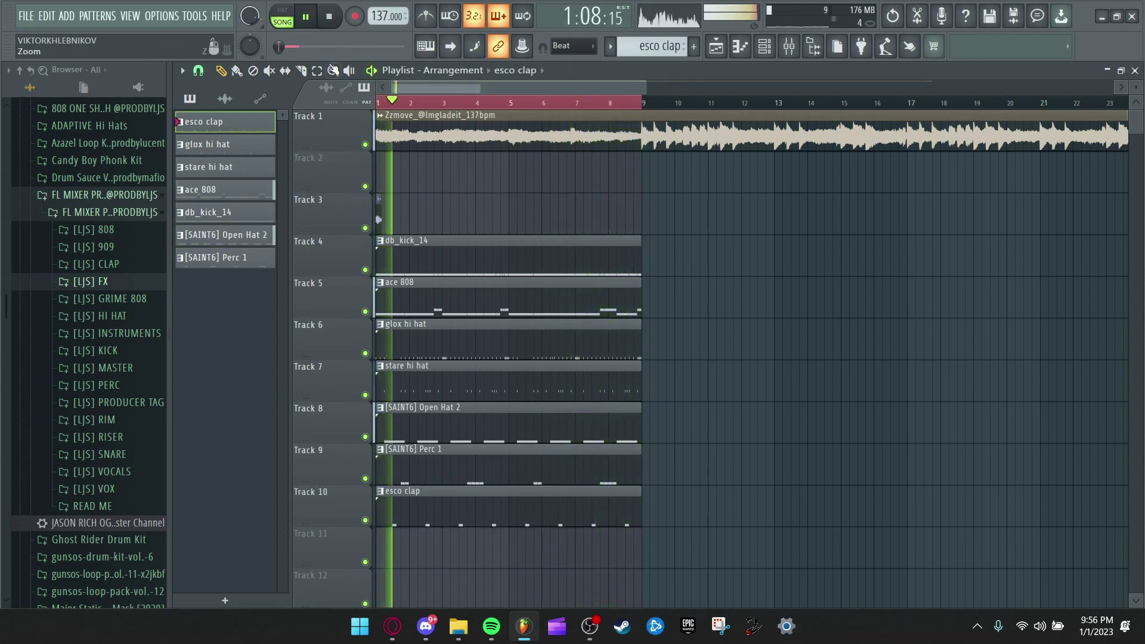
Clear the playlist's time selection and select the separated pattern clips in the first eight bars
{"action": "left_click", "coordinate": [316, 73]}
{"action": "right_click", "coordinate": [445, 100]}
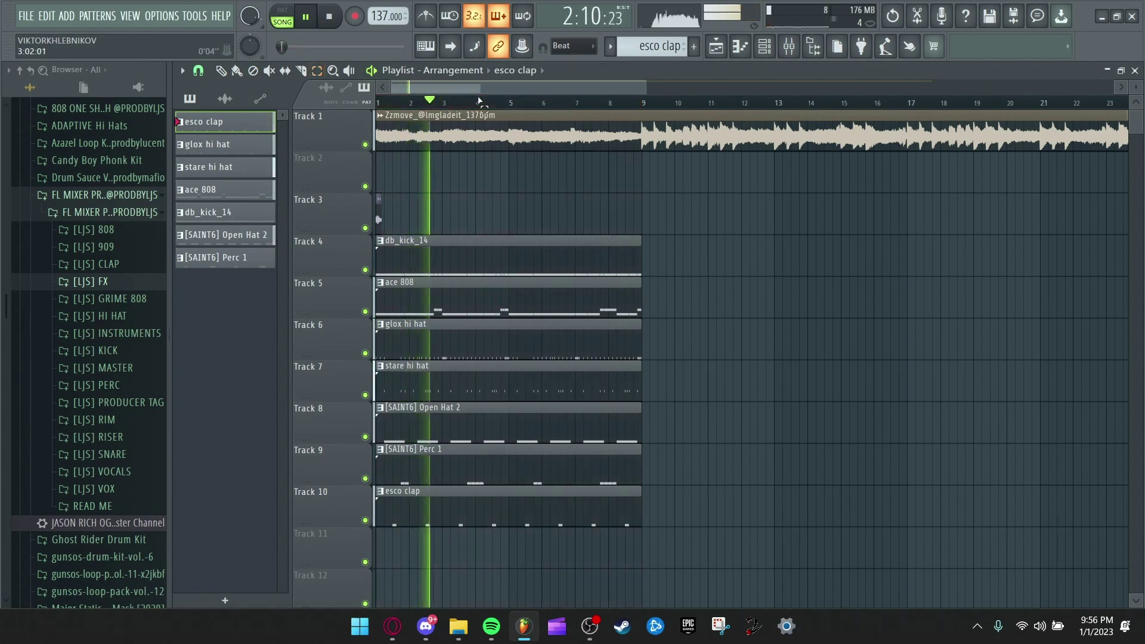
{"action": "left_click_drag", "start_coordinate": [677, 192], "coordinate": [377, 473]}
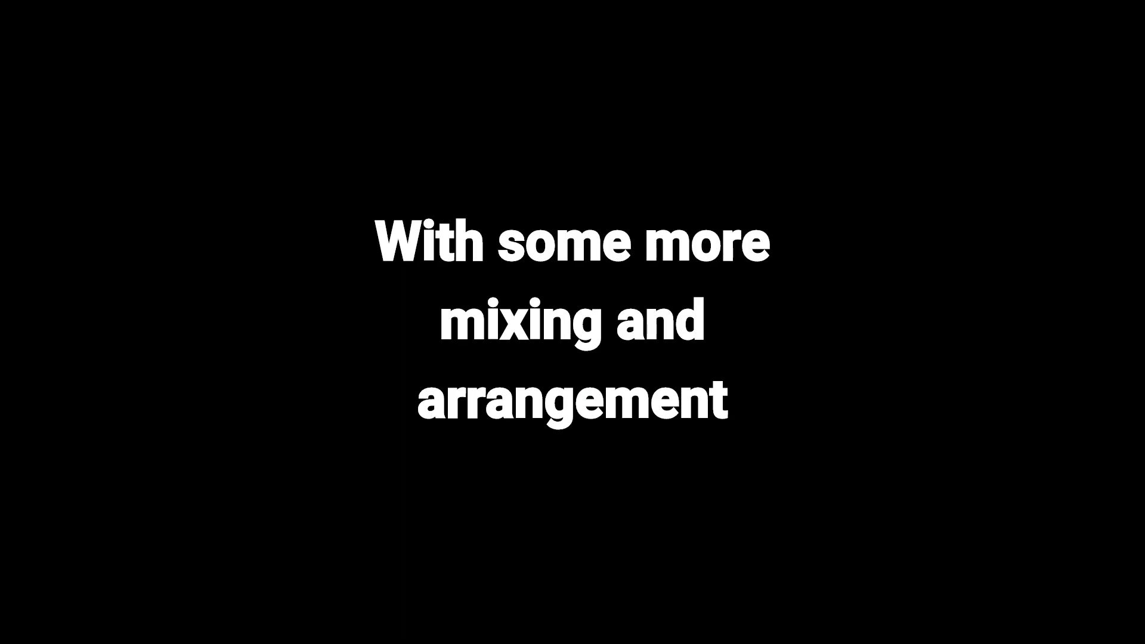